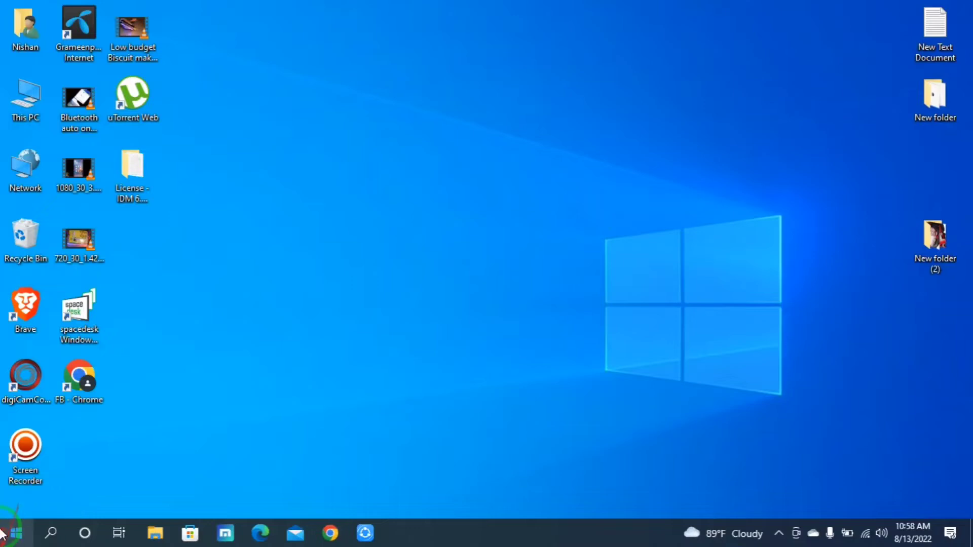
Step: Search Windows for "sca" and open the Printers & scanners settings
left_click(15, 533)
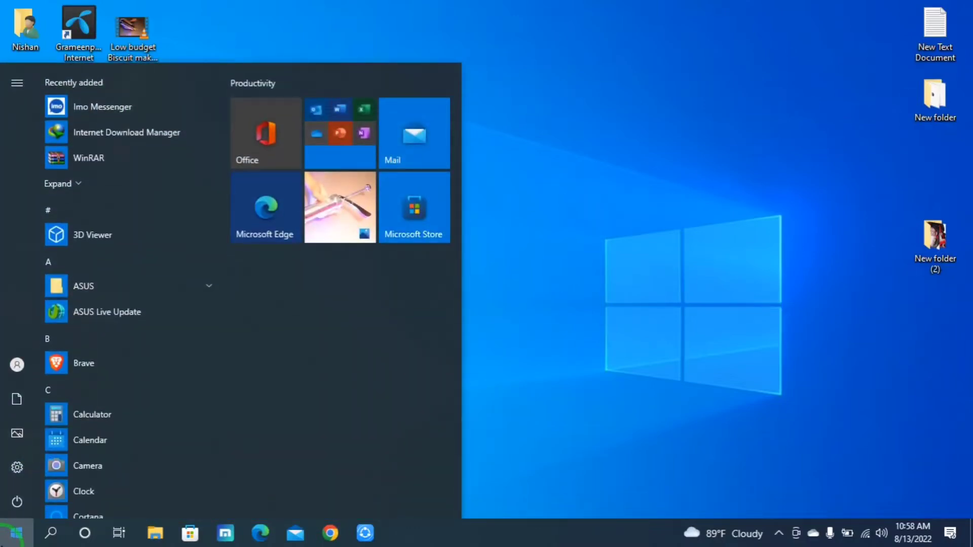
type("sc")
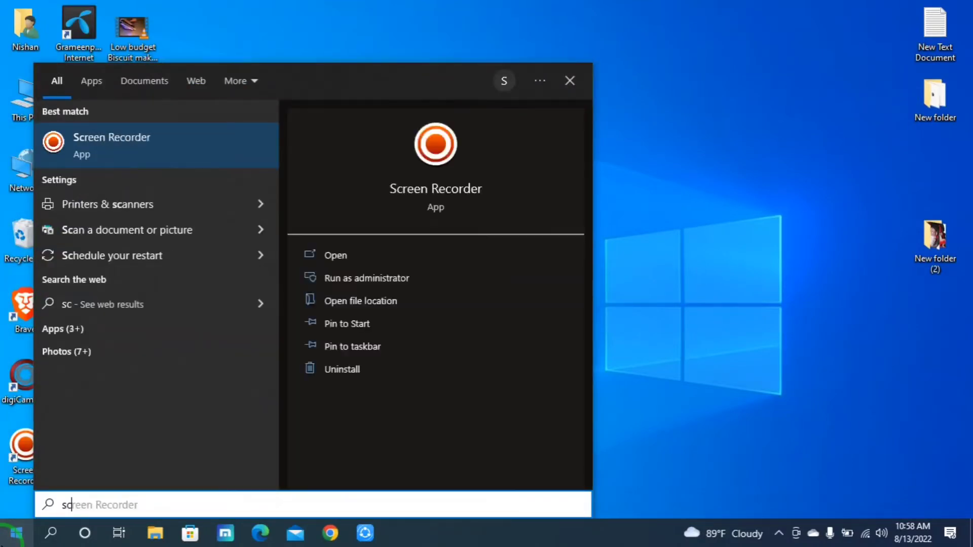
type("a")
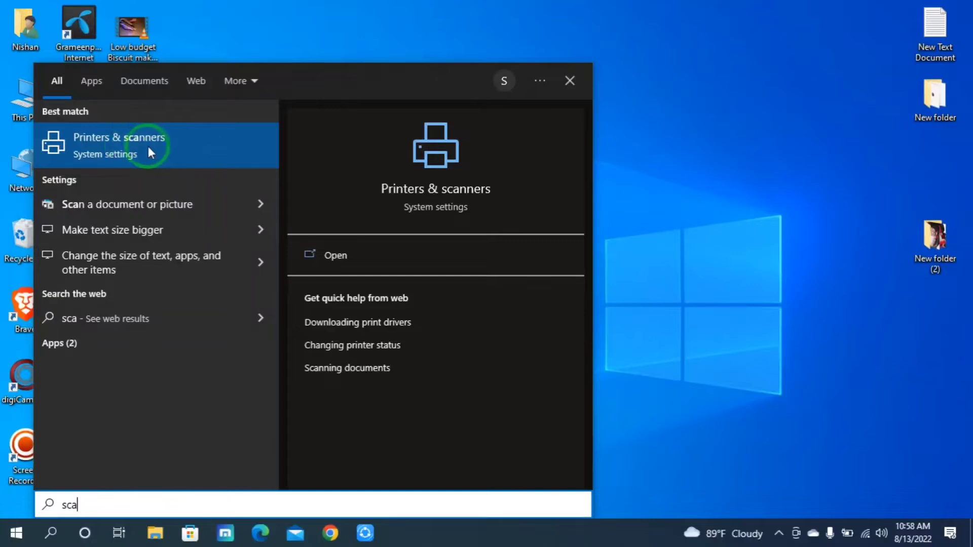
left_click(162, 147)
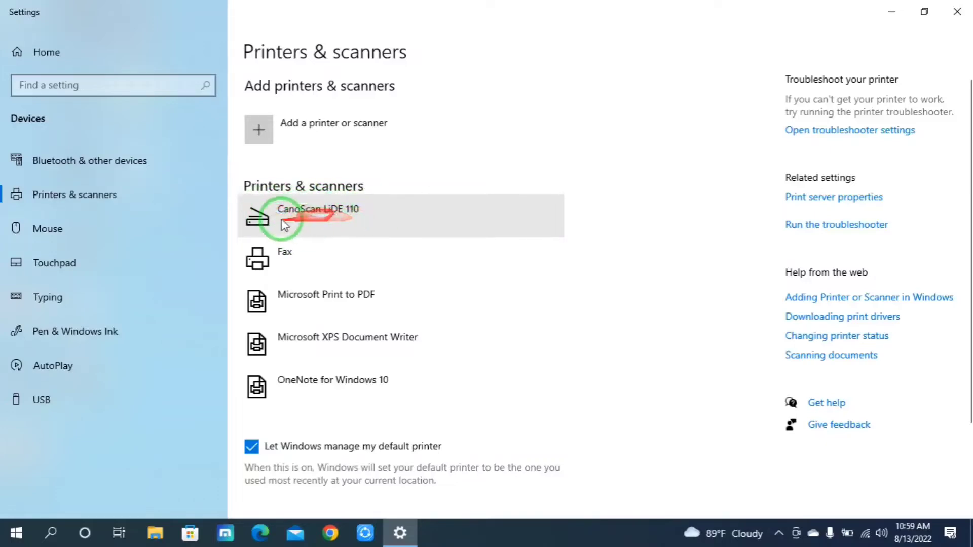
Step: Select the CanoScan LiDE 110 entry and search for additional printers and scanners
left_click(316, 212)
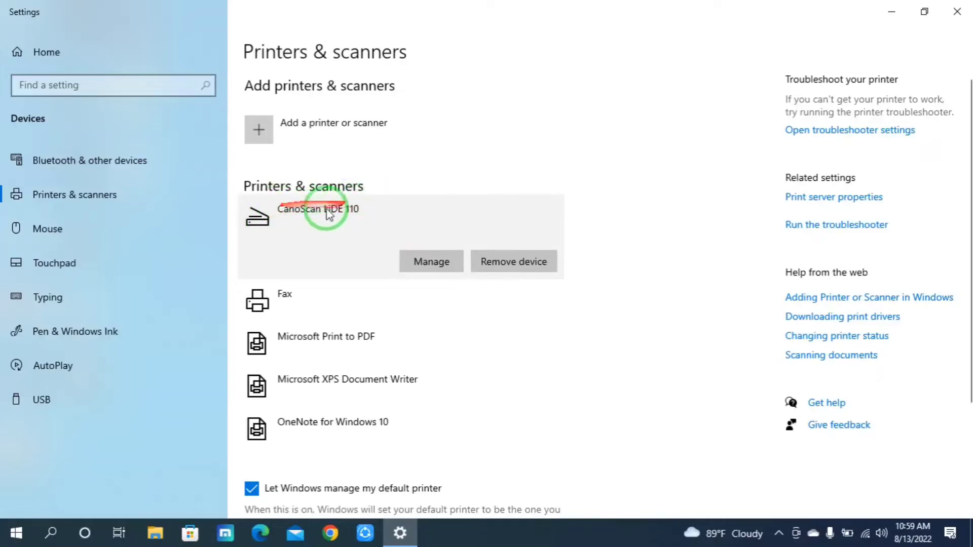
left_click(325, 133)
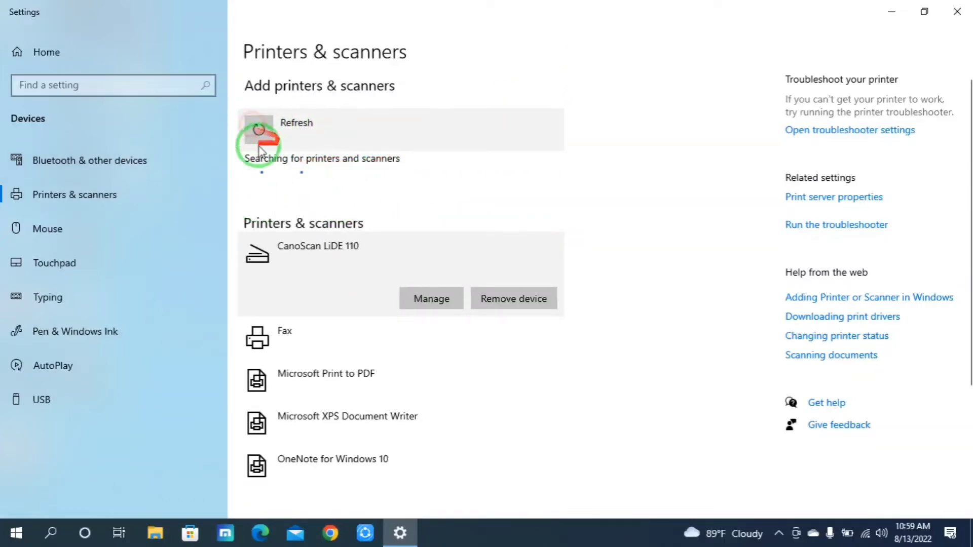
scroll(327, 397, "down", 4)
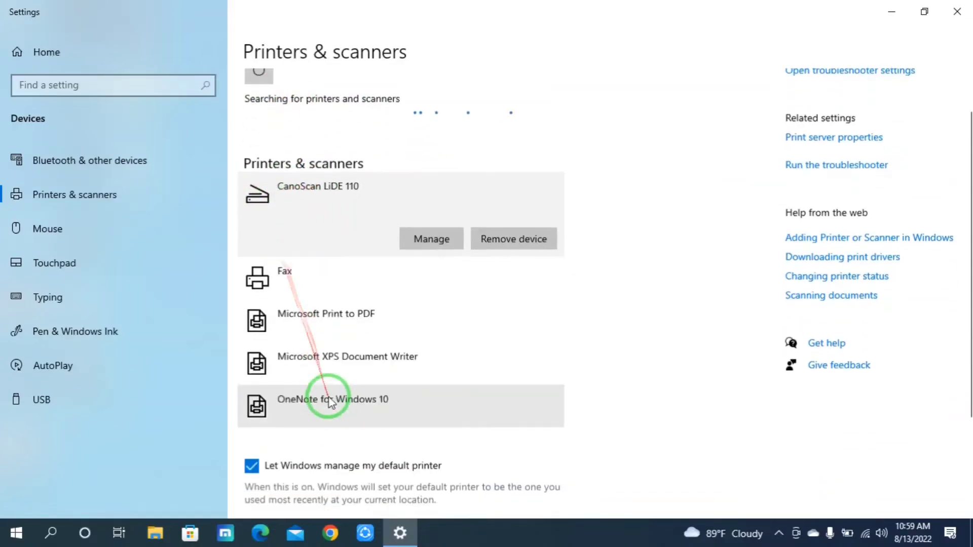
scroll(332, 403, "up", 5)
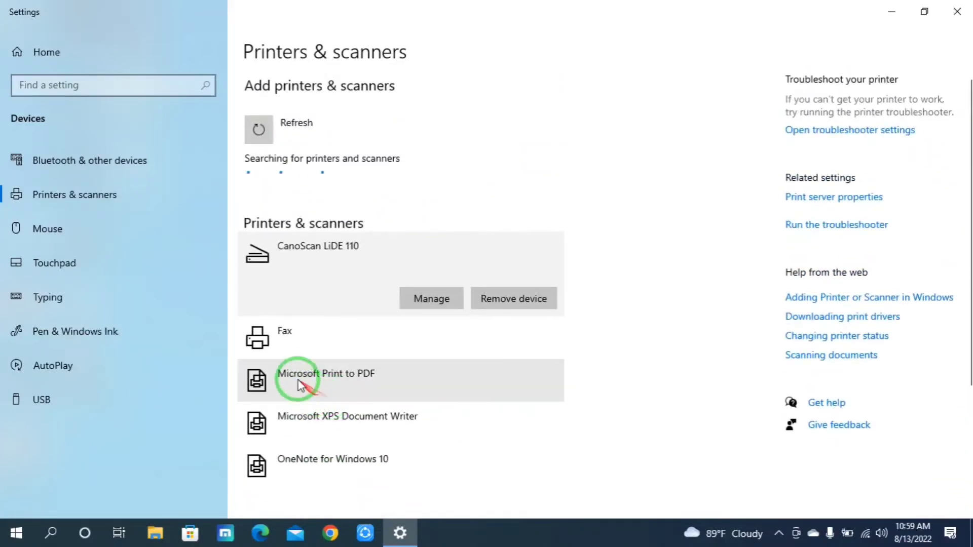
left_click(348, 202)
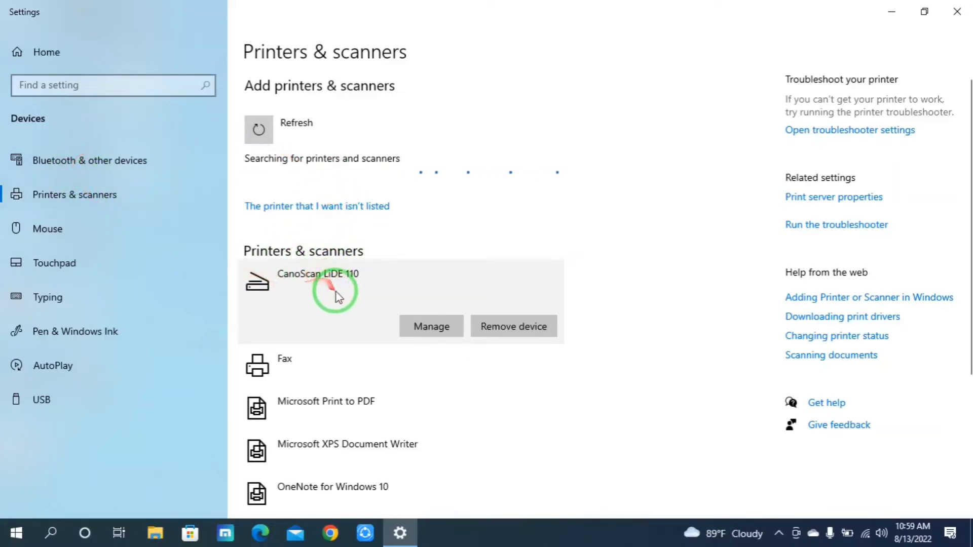
Step: View the CanoScan LiDE 110 management page, then close Settings
left_click(425, 326)
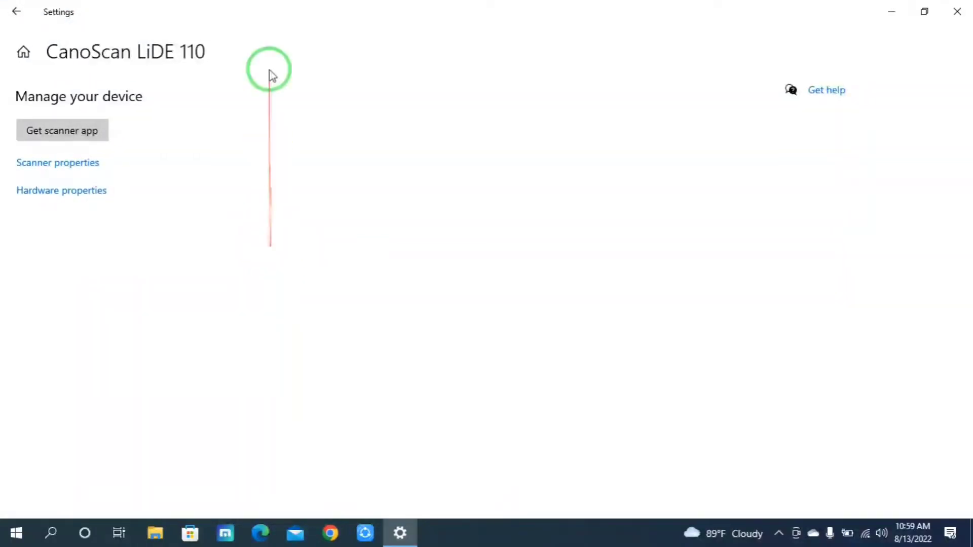
double_click(327, 11)
left_click(112, 194)
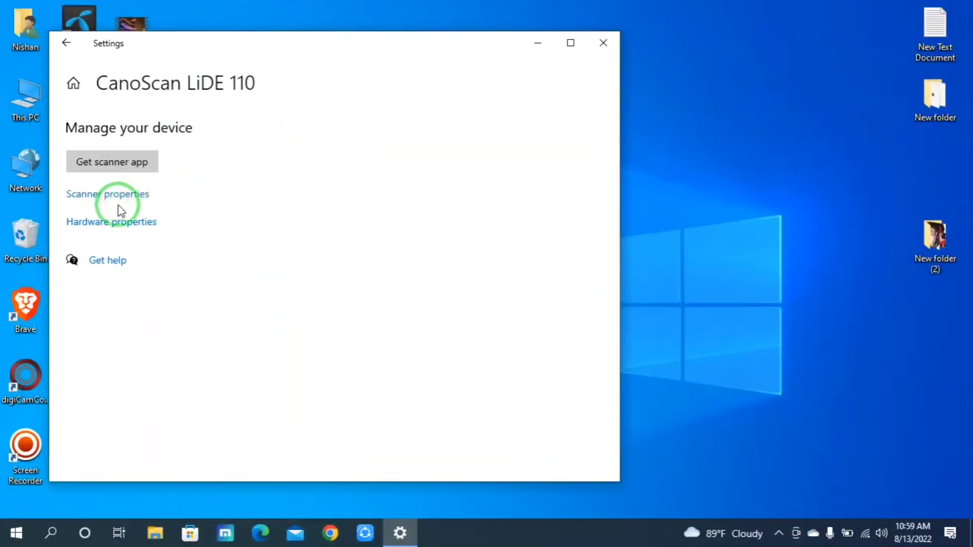
left_click(667, 97)
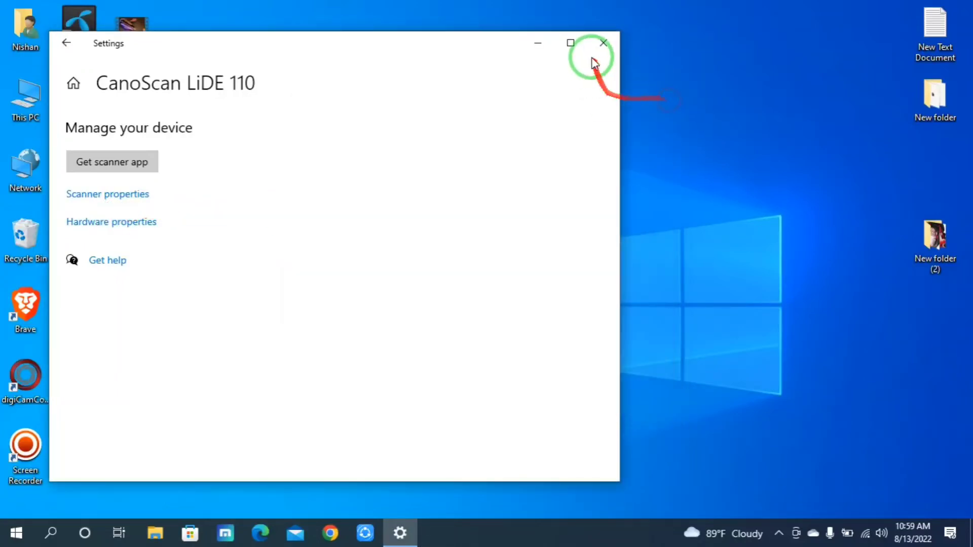
left_click(602, 40)
Step: Search Windows for "scan", open Windows Fax and Scan, and maximize its window
left_click(12, 532)
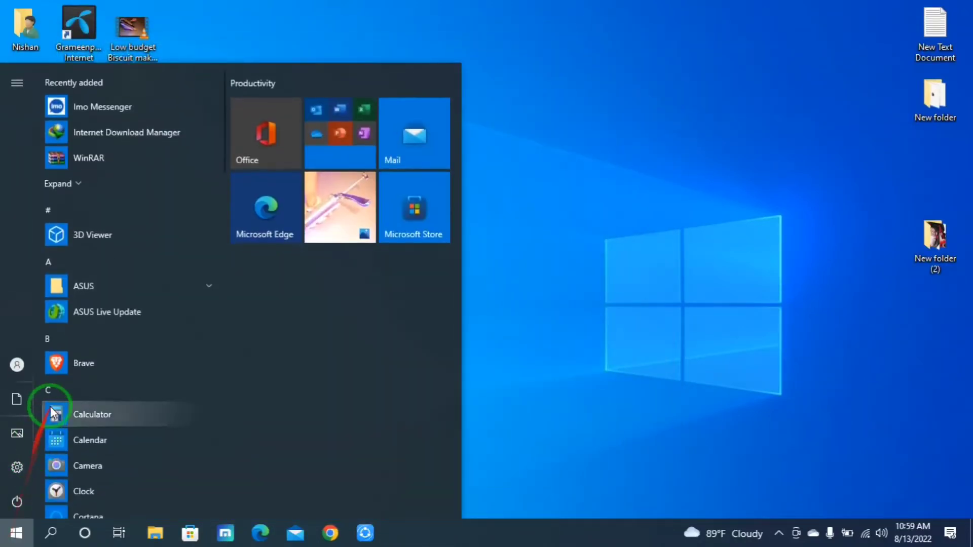
type("sca")
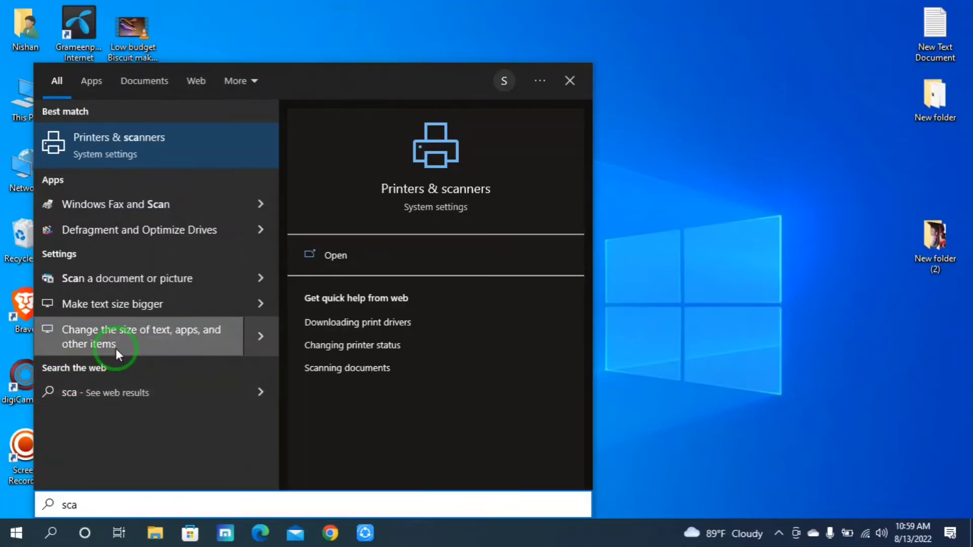
type("n")
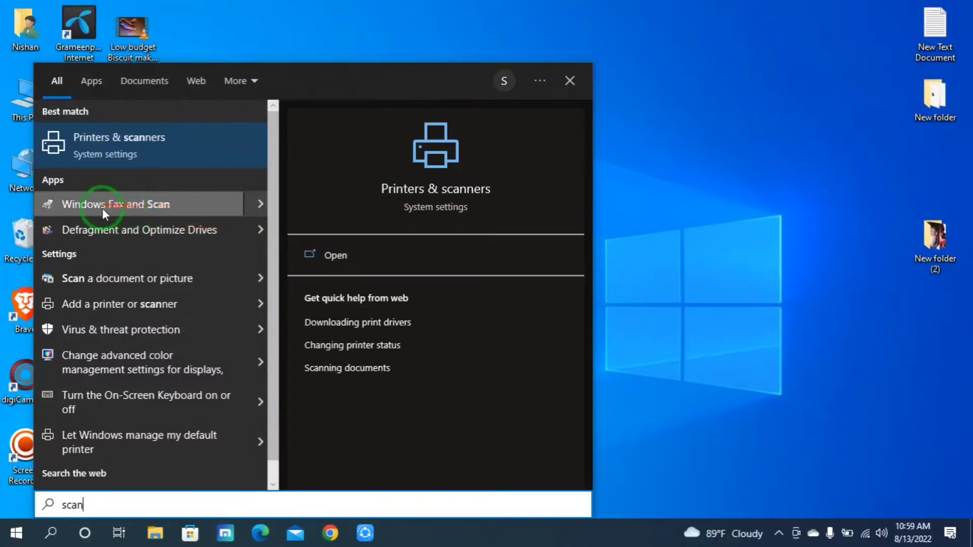
left_click(136, 205)
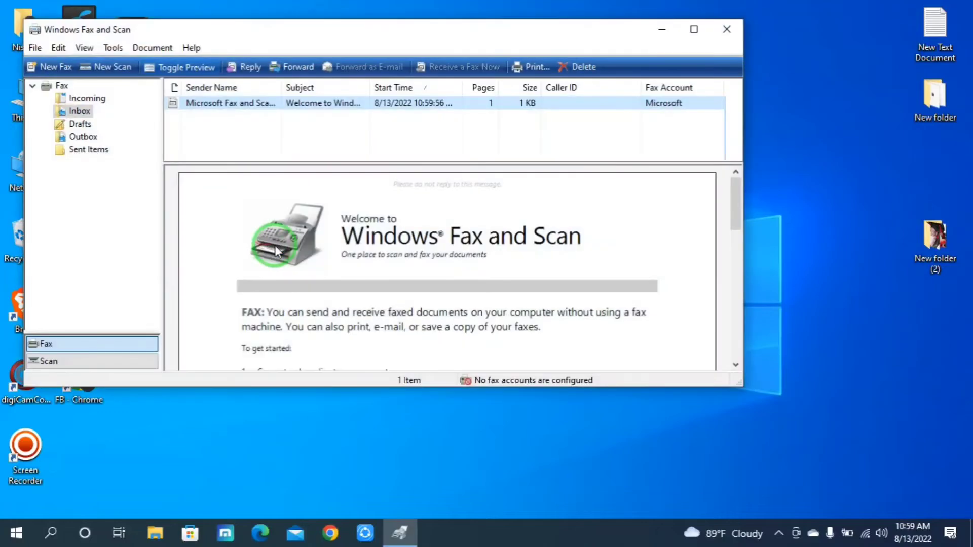
left_click(694, 29)
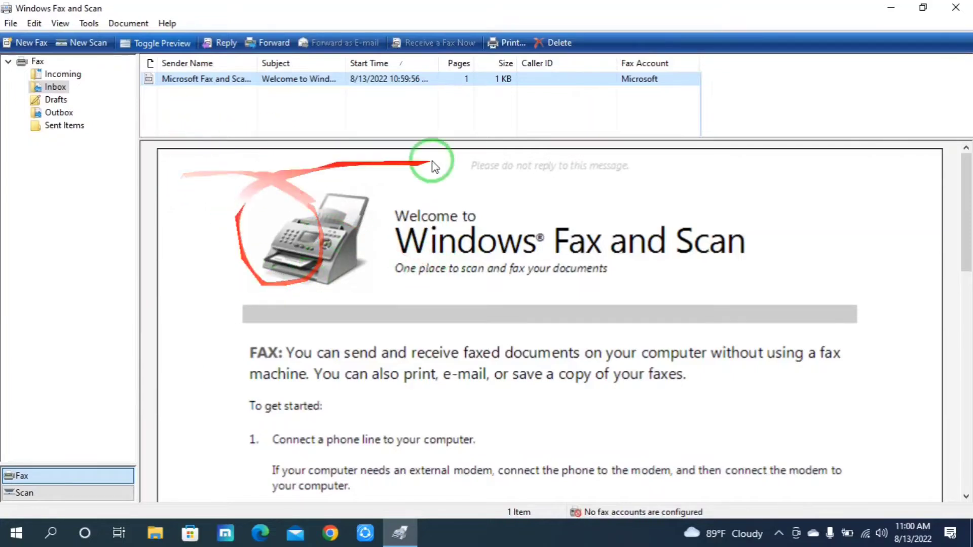
Step: Start a new scan using the Photo (Default) profile and Flatbed as the source
left_click(75, 44)
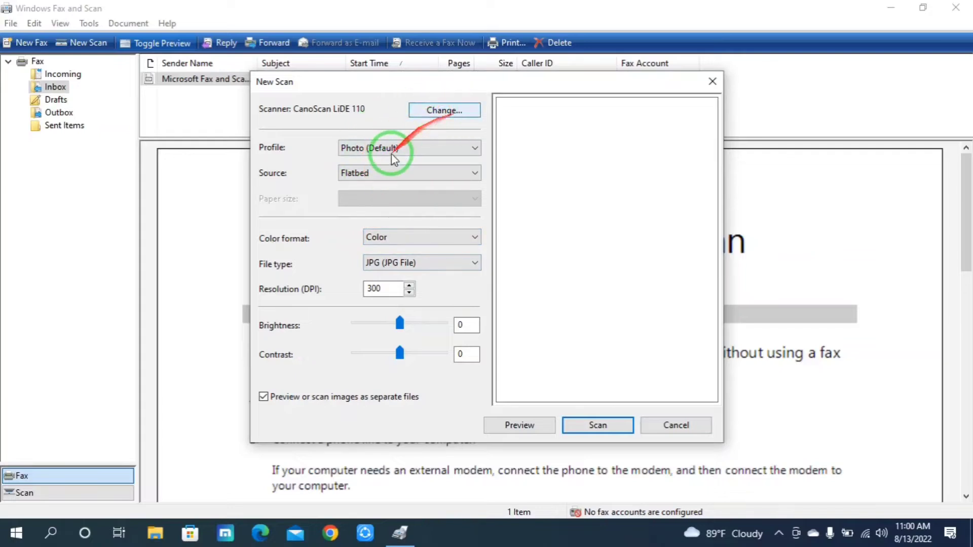
left_click(445, 147)
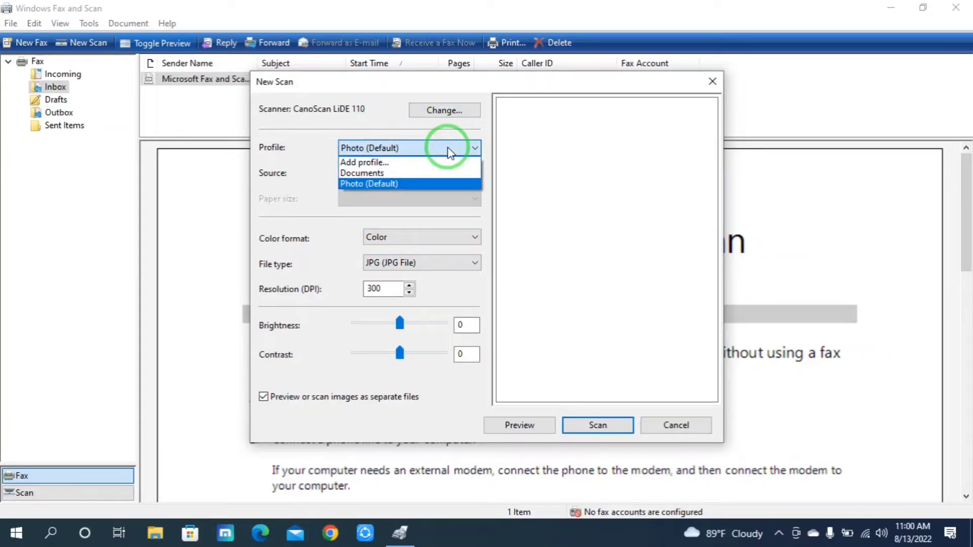
left_click(448, 183)
left_click(433, 174)
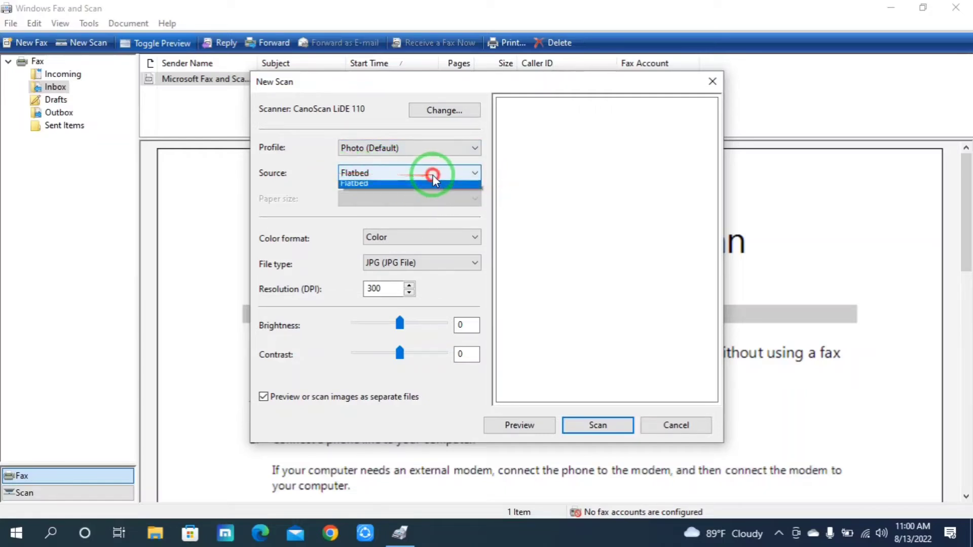
left_click(433, 174)
Step: Choose the Color format for the scan, keeping the JPG file type and 300 DPI resolution
left_click(397, 238)
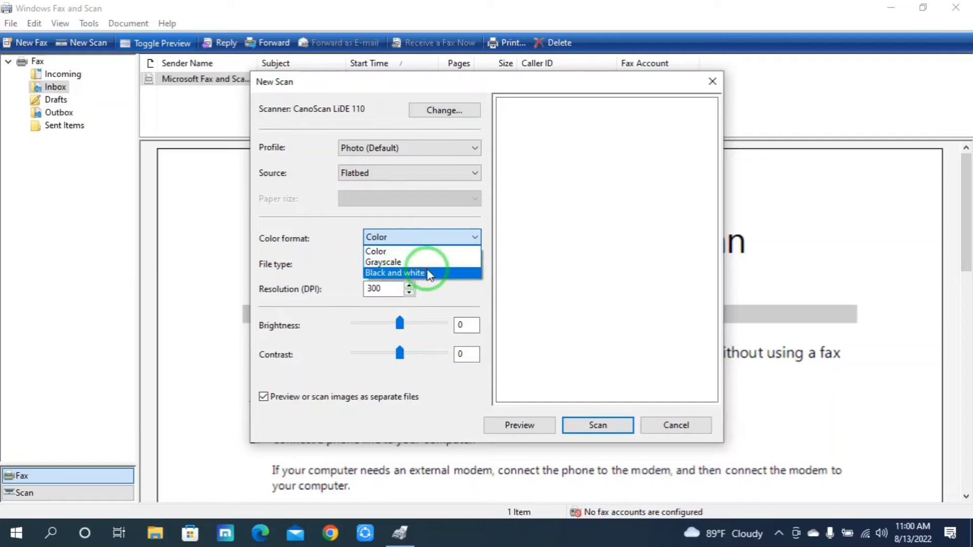
left_click(405, 252)
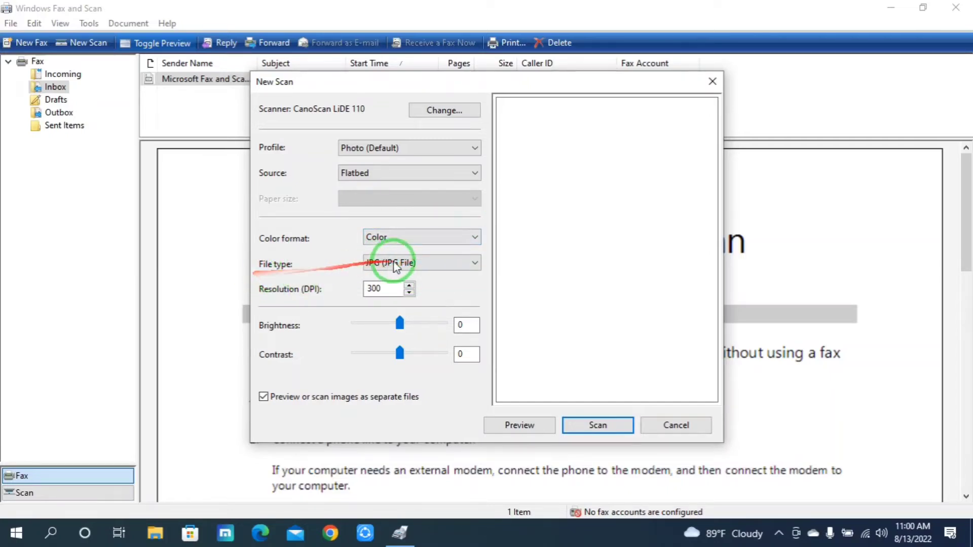
left_click(446, 263)
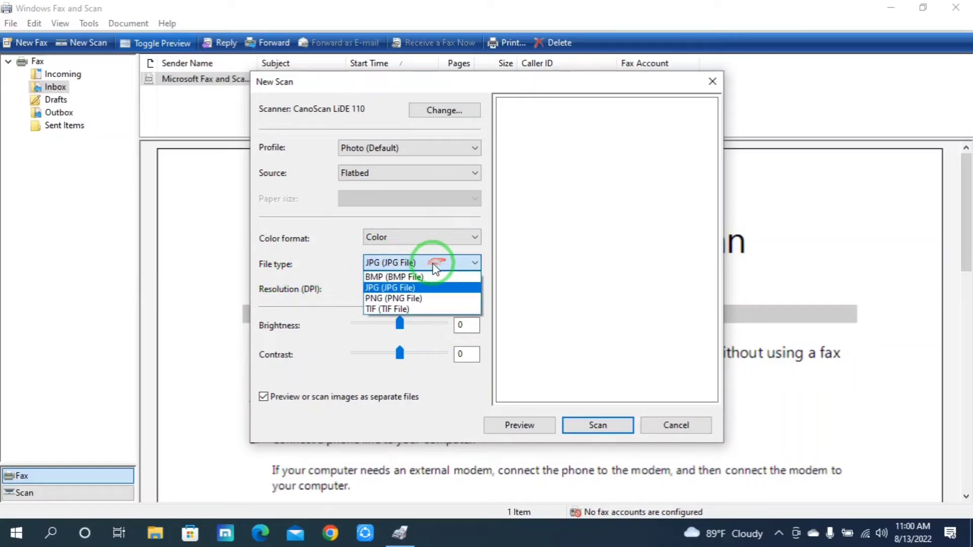
left_click(449, 263)
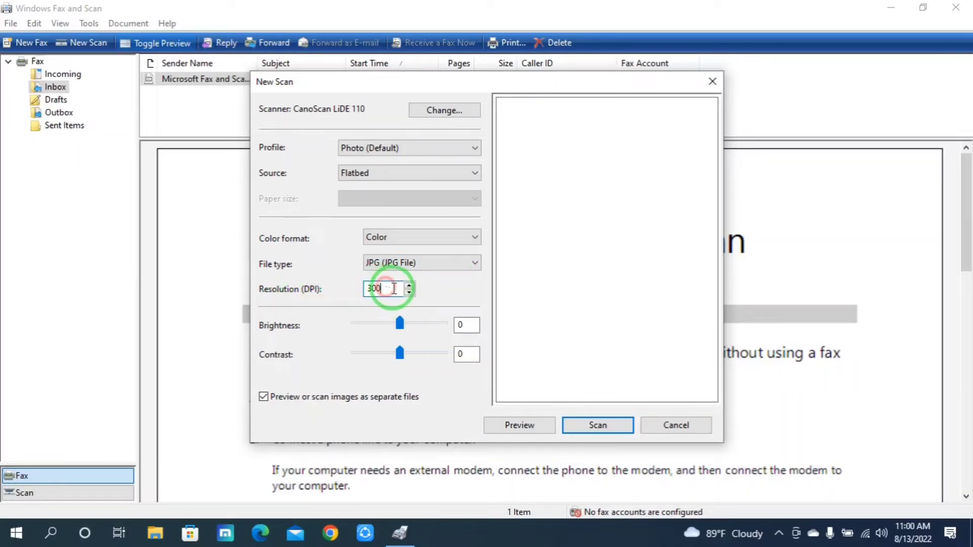
double_click(370, 284)
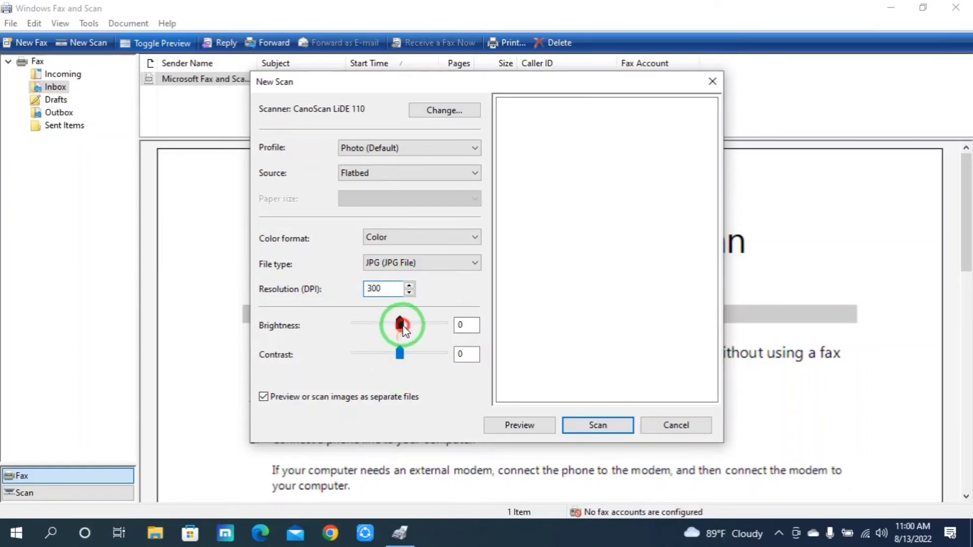
Step: Try a scan brightness of -15, then reset it to 0
mouse_move(403, 329)
left_mouse_down()
mouse_move(332, 327)
mouse_move(401, 332)
mouse_move(393, 326)
left_mouse_up()
left_click_drag(462, 325, 436, 327)
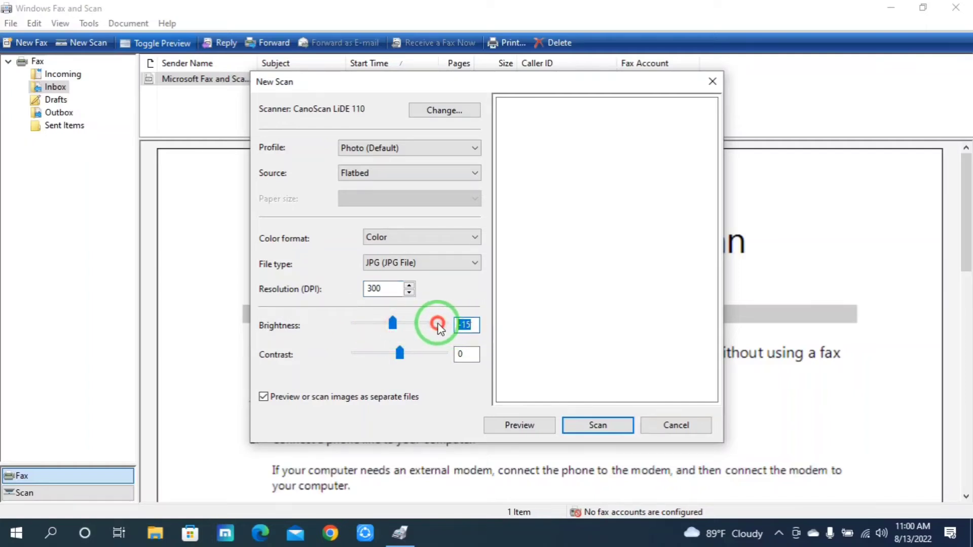
type("0")
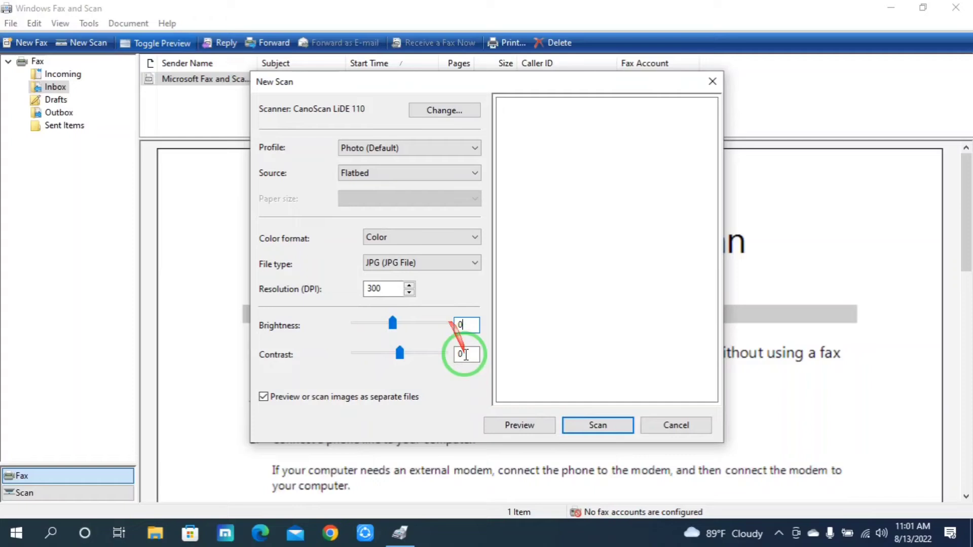
Step: Turn off previewing or scanning images as separate files and run the scan
left_click(444, 396)
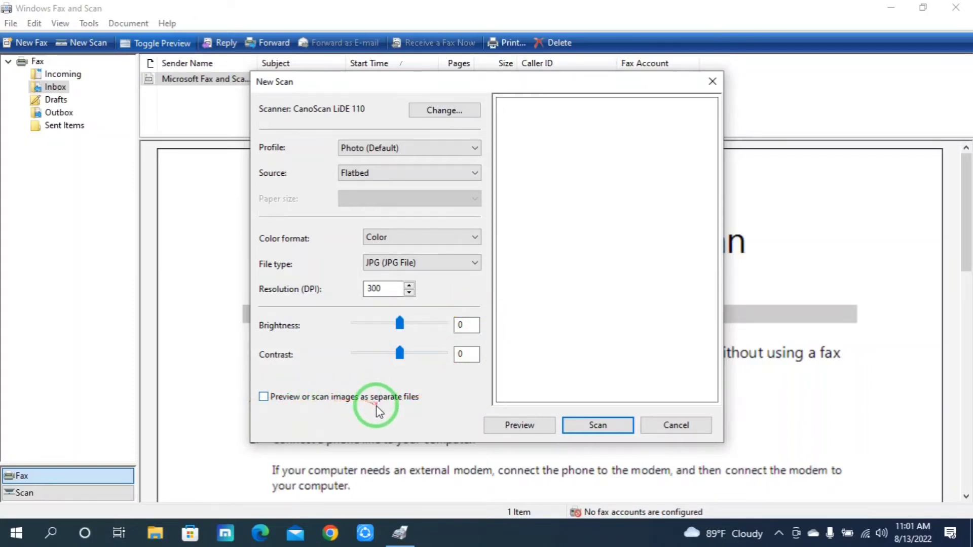
left_click(269, 399)
left_click(270, 398)
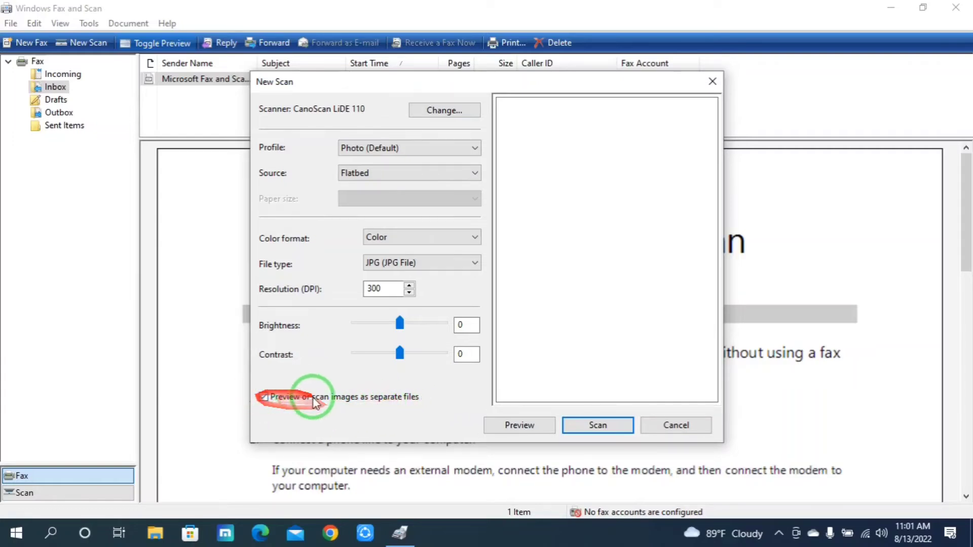
left_click(267, 398)
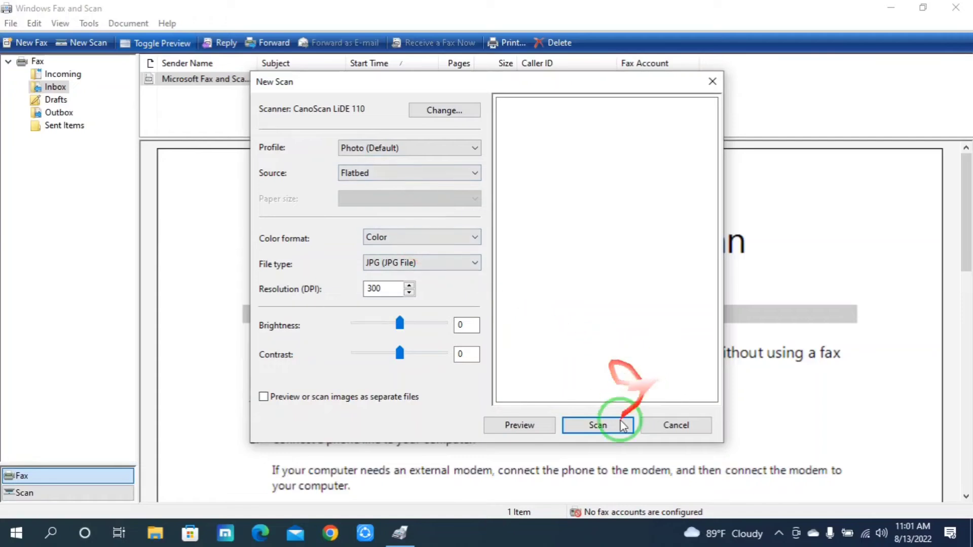
left_click(599, 427)
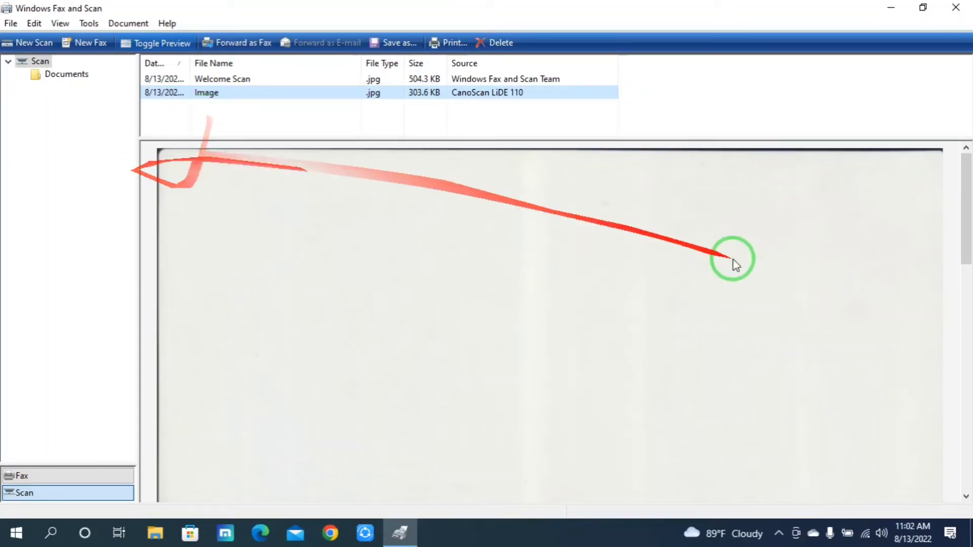
Step: Look over the scanned image and view it in Photos in a smaller, non-maximized window
scroll(734, 260, "down", 5)
scroll(734, 263, "down", 6)
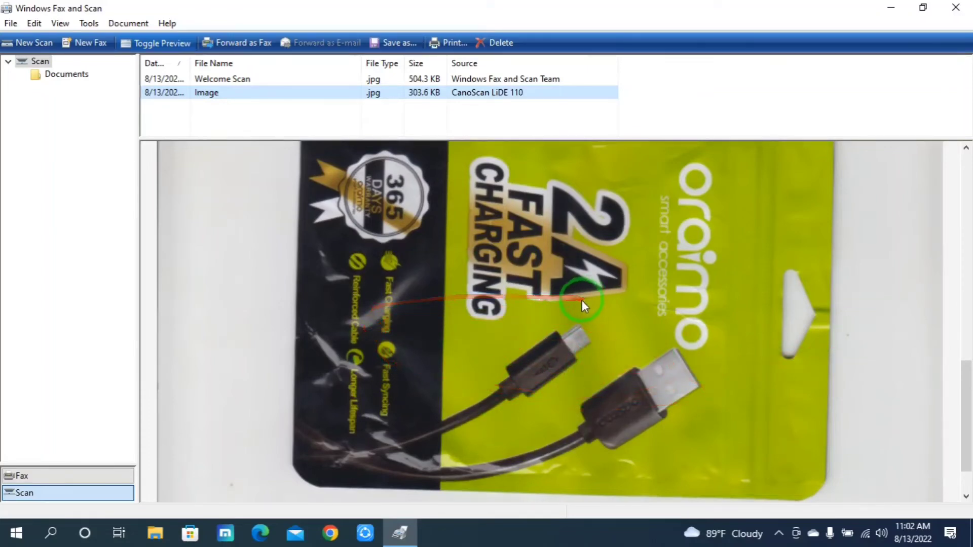
right_click(489, 248)
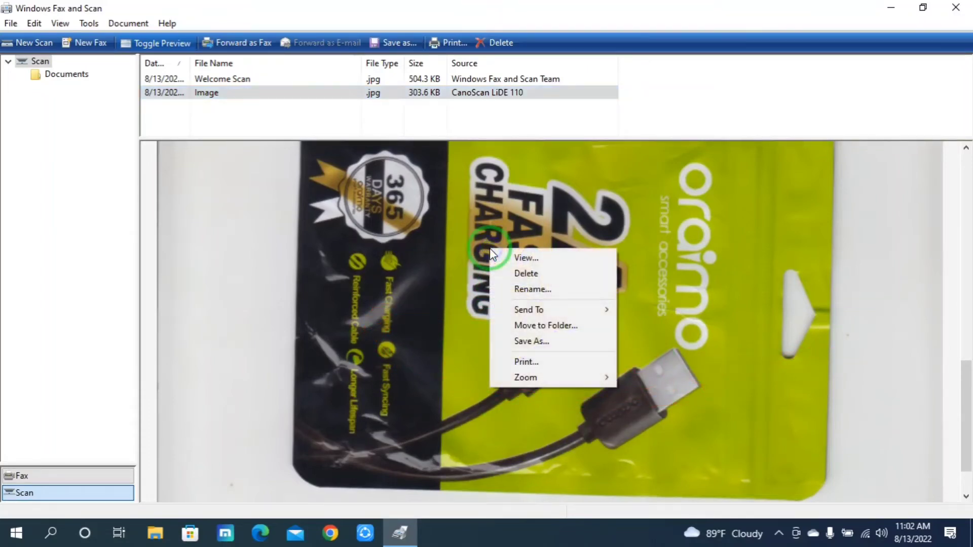
left_click(537, 259)
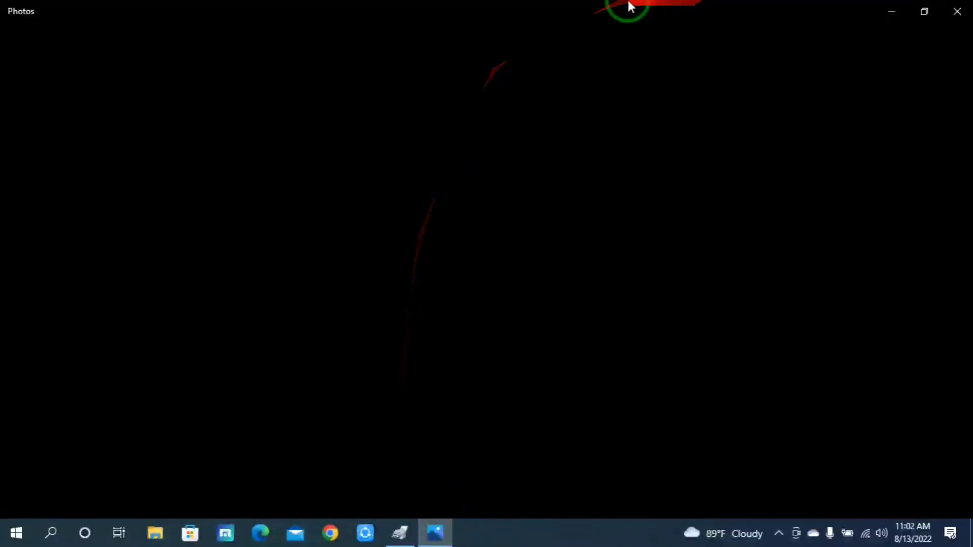
double_click(626, 5)
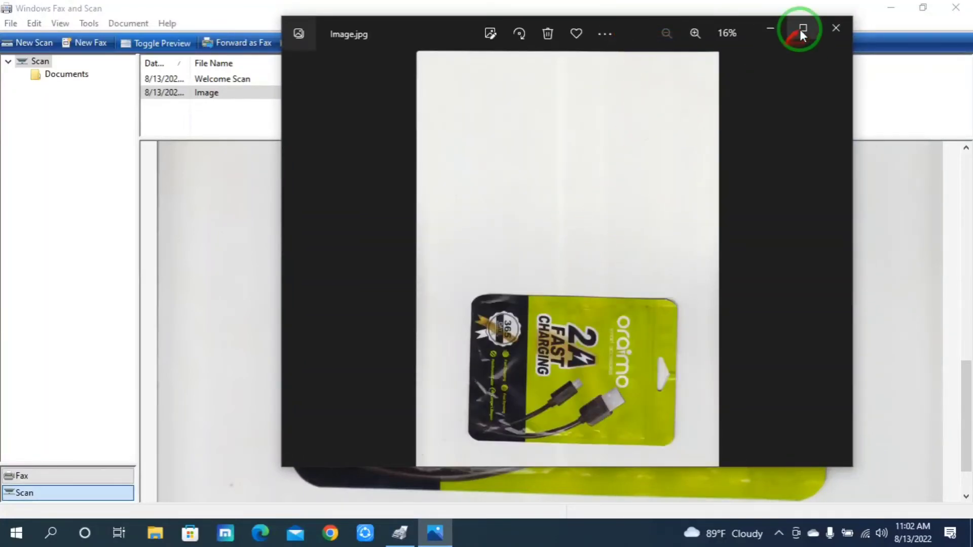
Step: Maximize the Photos window, examine the scanned package up close, close Photos and look over the scan preview
left_click(800, 29)
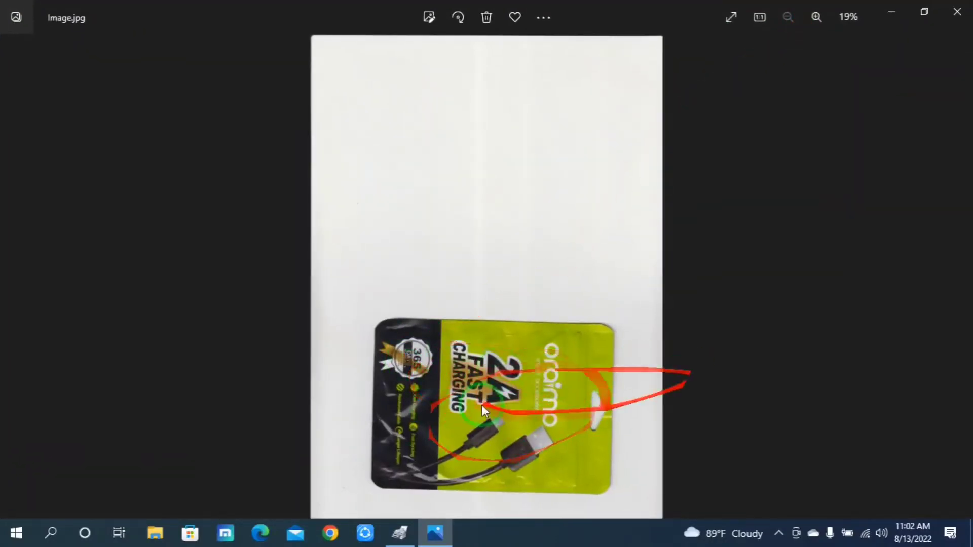
scroll(465, 382, "up", 2)
scroll(467, 395, "down", 2)
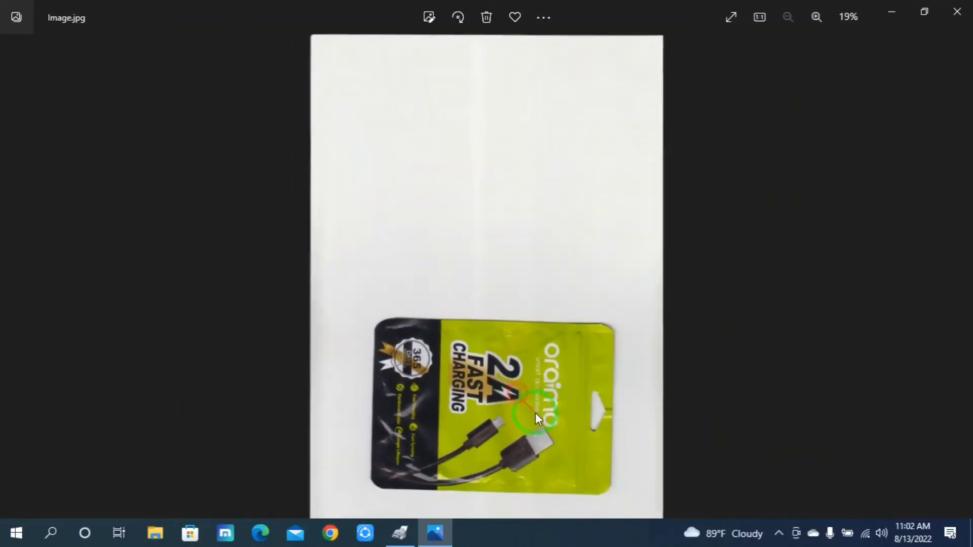
scroll(469, 406, "up", 2)
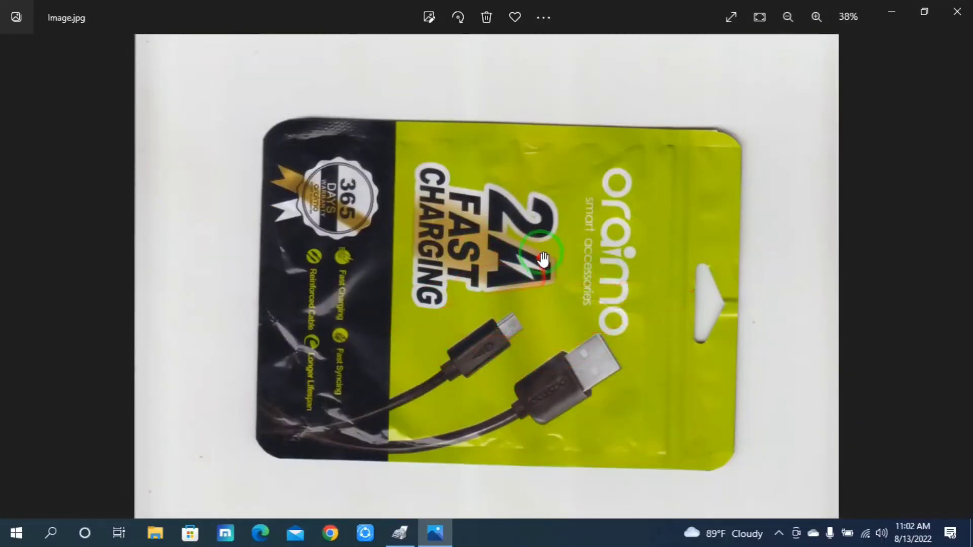
scroll(543, 249, "down", 2)
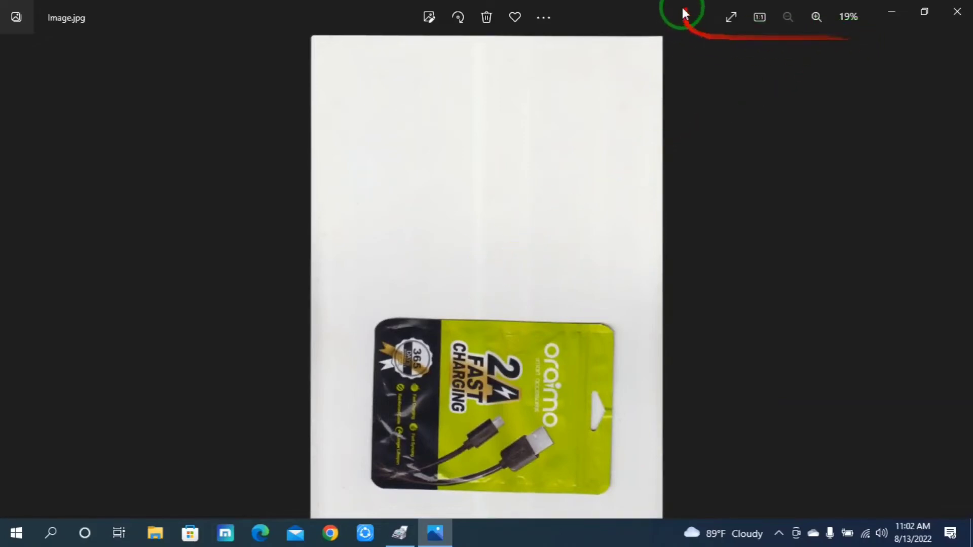
left_click(969, 6)
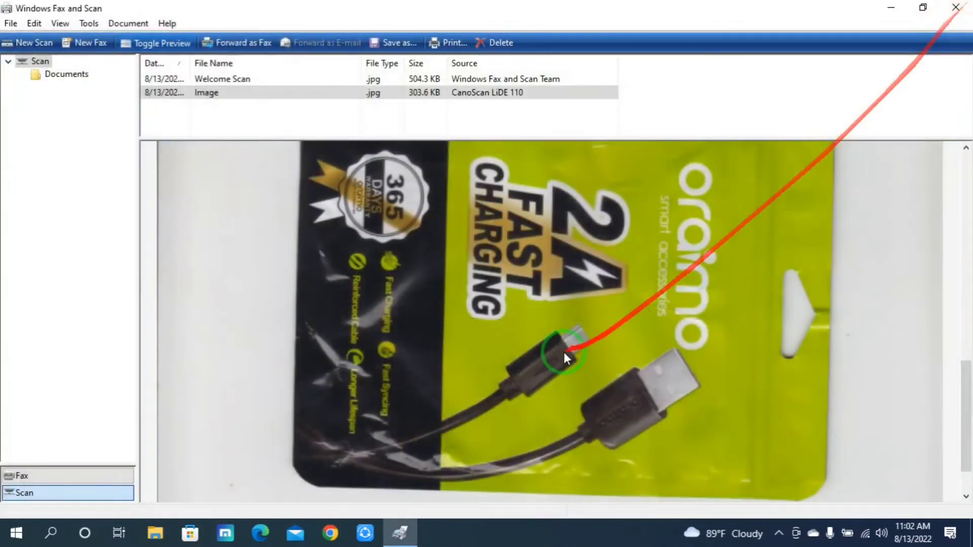
scroll(472, 335, "up", 10)
scroll(449, 332, "down", 5)
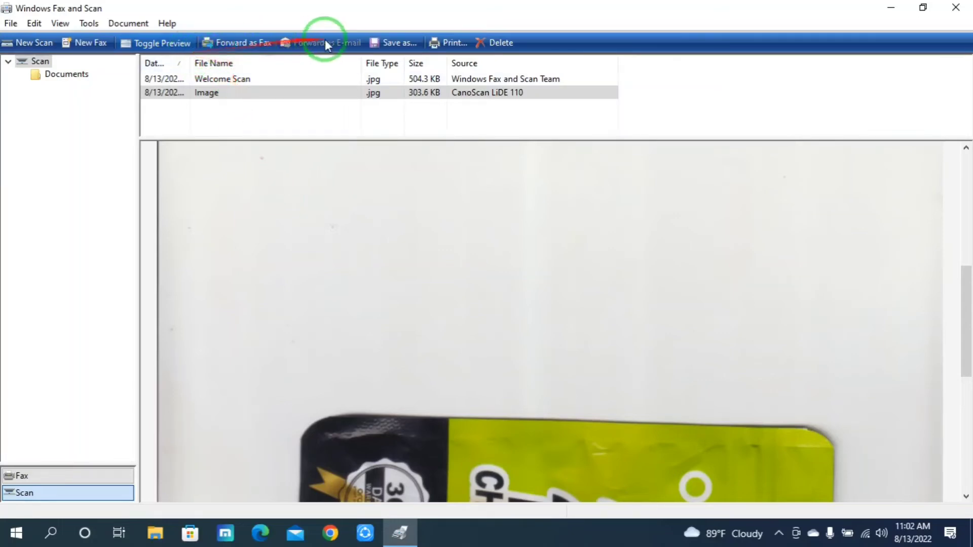
Step: Start a new fax and dismiss the fax modem notice
left_click(95, 43)
left_click(679, 118)
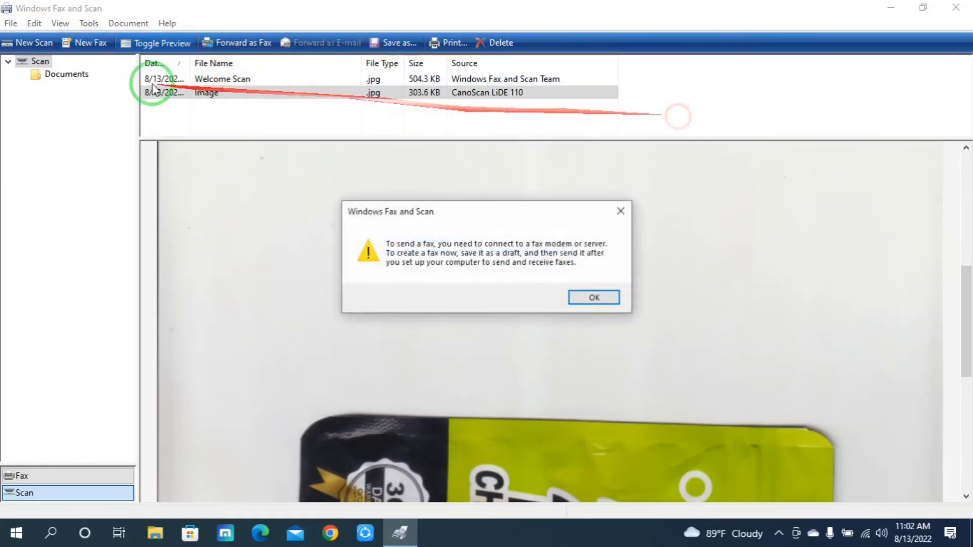
left_click(621, 211)
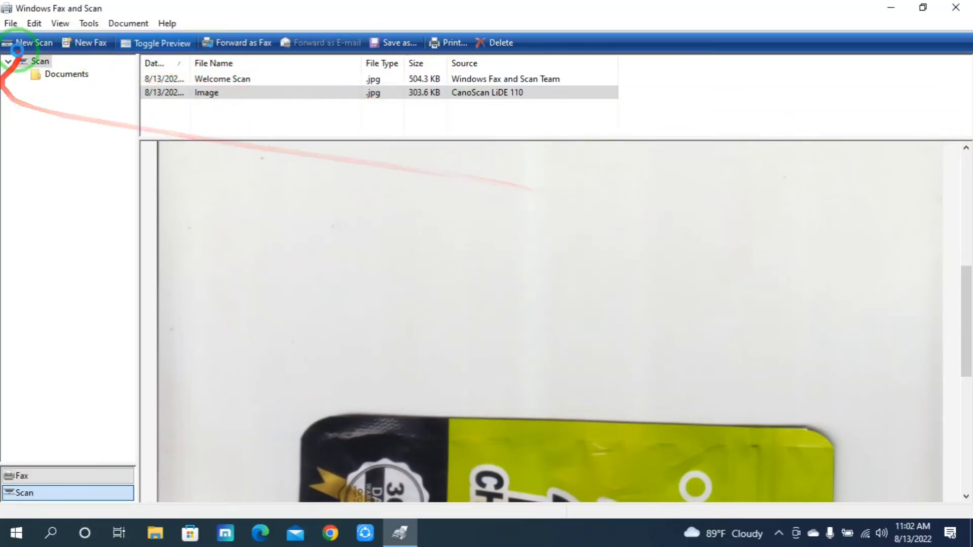
Step: Run another flatbed scan with the Photo profile, Color format, JPG file type and 300 DPI, and look over the new image
left_click(17, 46)
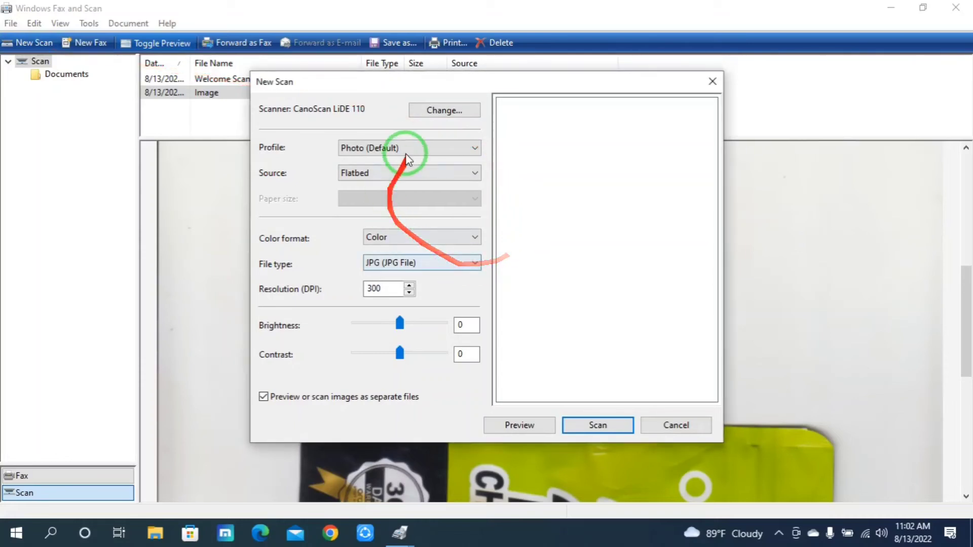
left_click(596, 425)
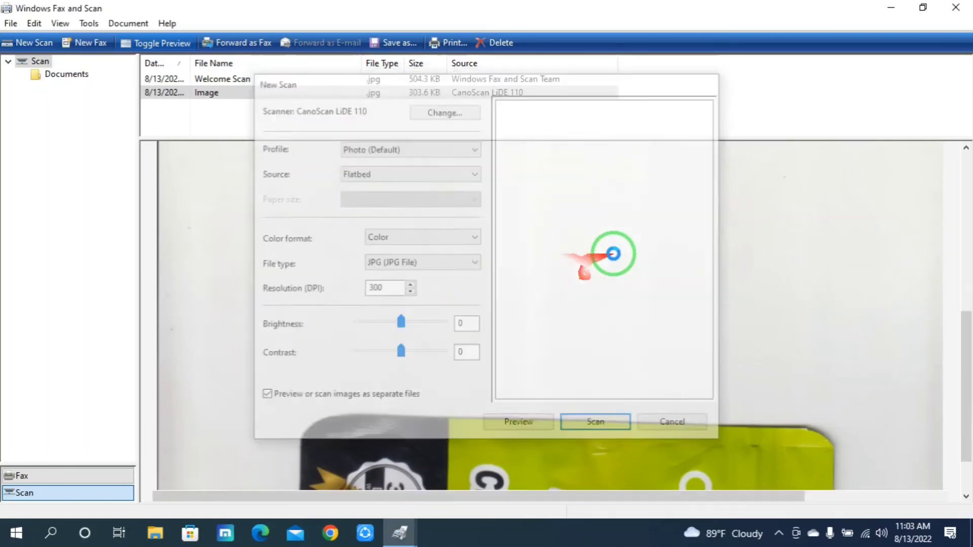
scroll(619, 320, "up", 1)
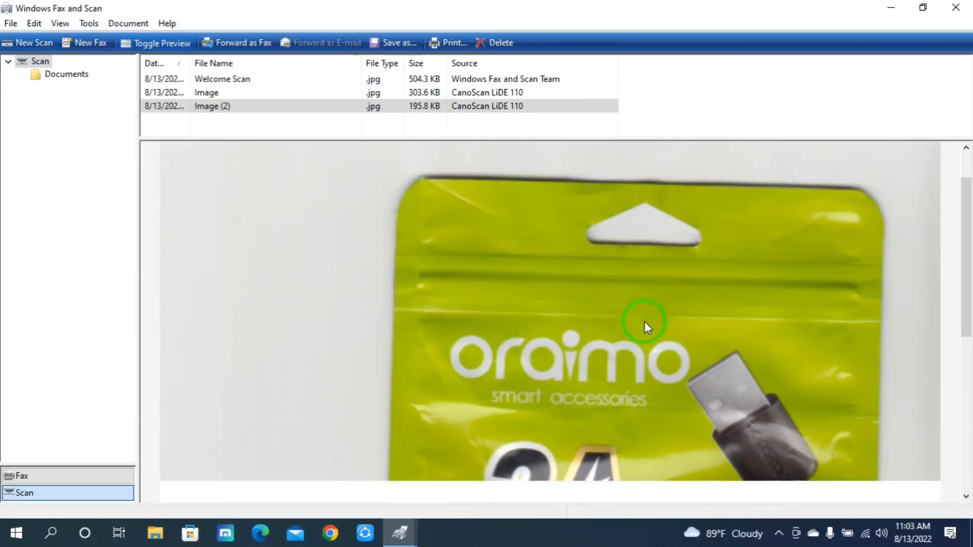
scroll(644, 322, "down", 2)
scroll(644, 324, "down", 3)
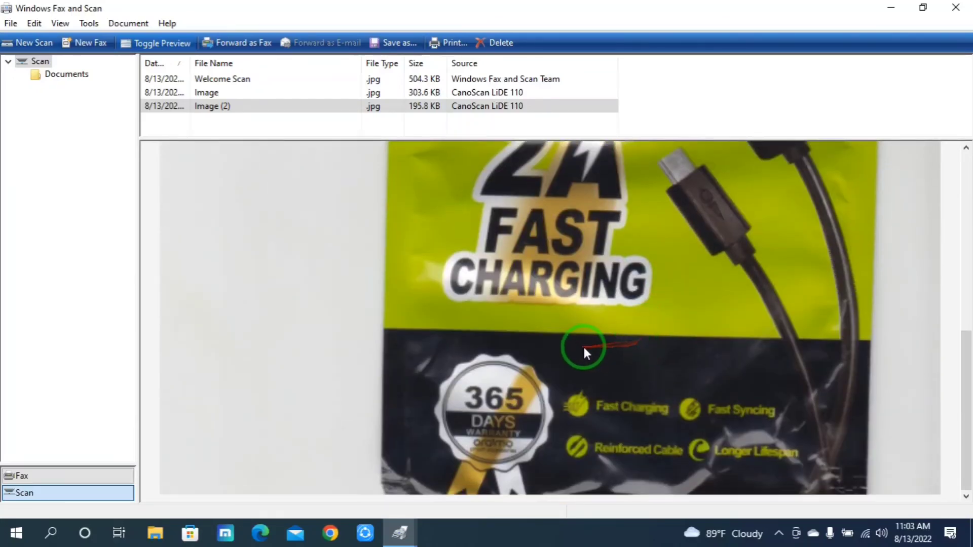
scroll(582, 345, "up", 2)
scroll(584, 348, "up", 3)
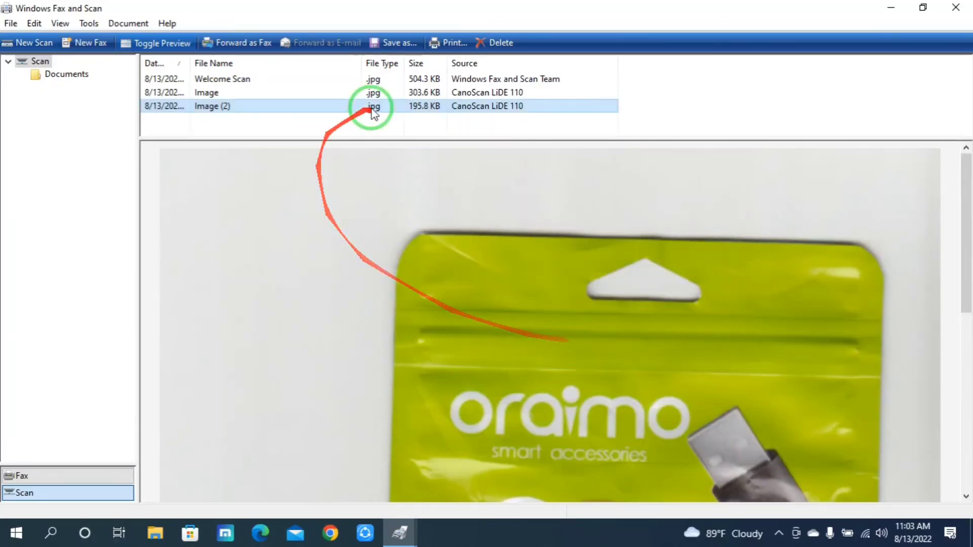
Step: Check the Scanned Documents folder in the Save As dialog for the second scan, without saving a copy
left_click(390, 46)
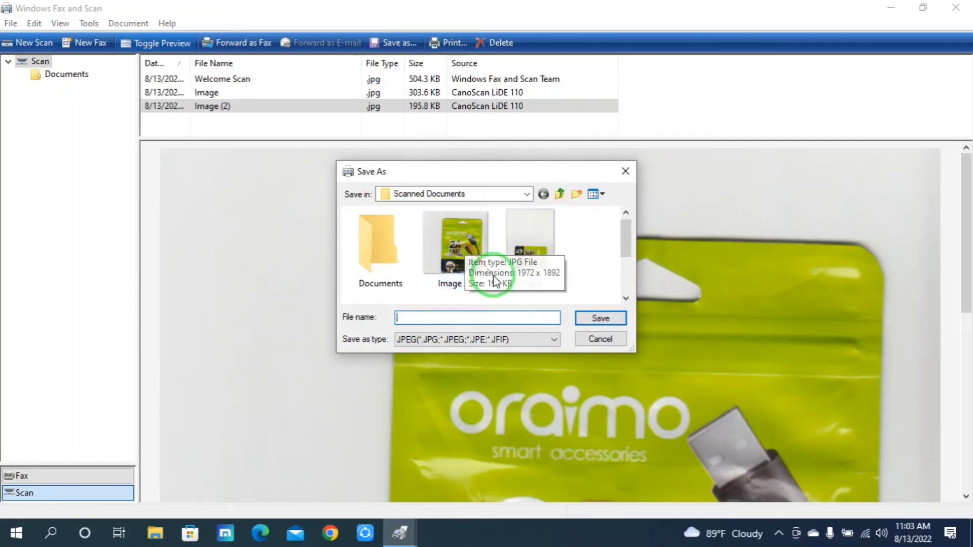
left_click(625, 172)
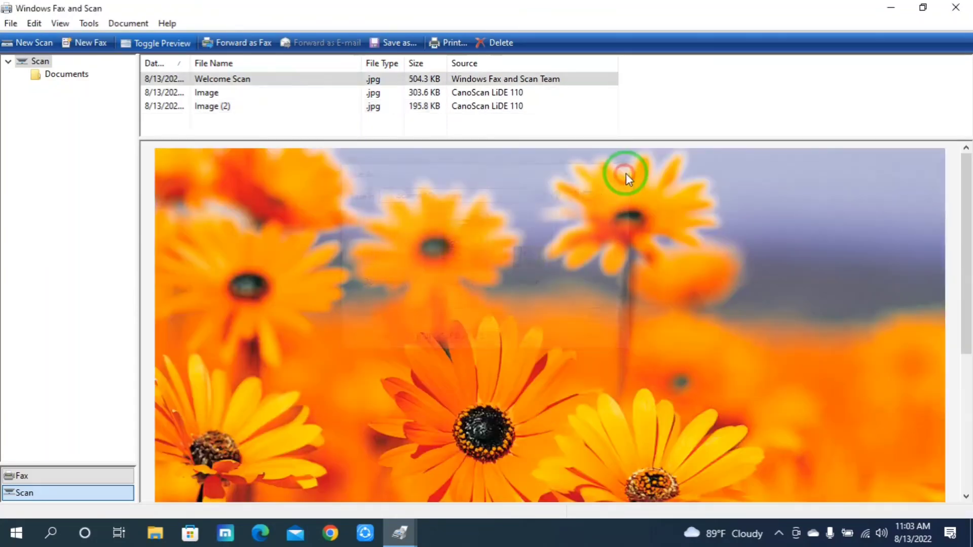
Step: Minimize the scanning window and open the Scanned Documents folder inside Documents from This PC
left_click(891, 7)
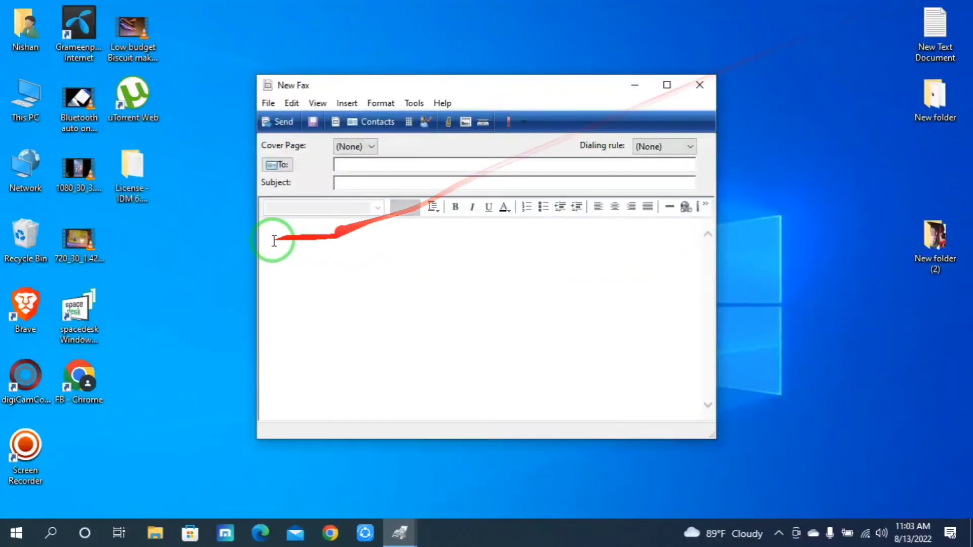
right_click(25, 95)
left_click(23, 94)
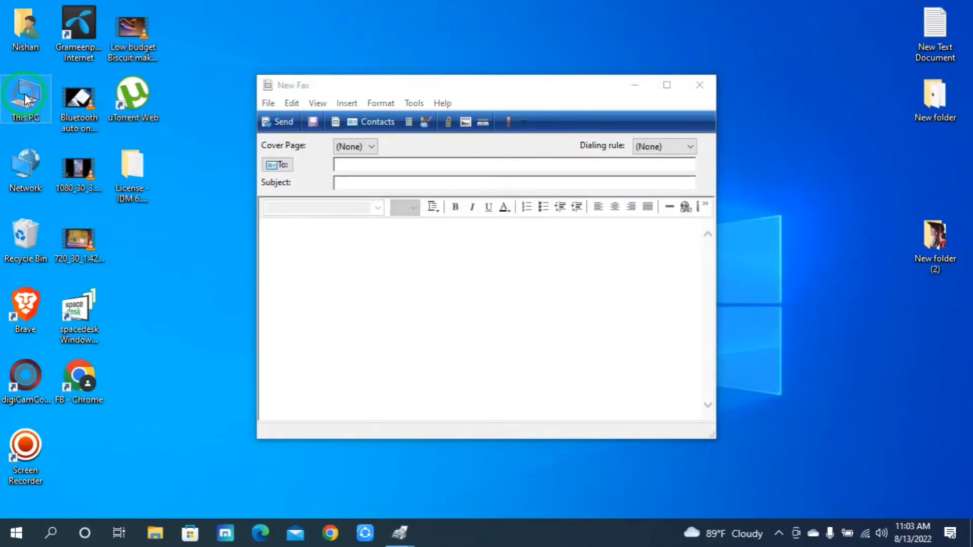
double_click(25, 93)
left_click(186, 210)
left_click(200, 167)
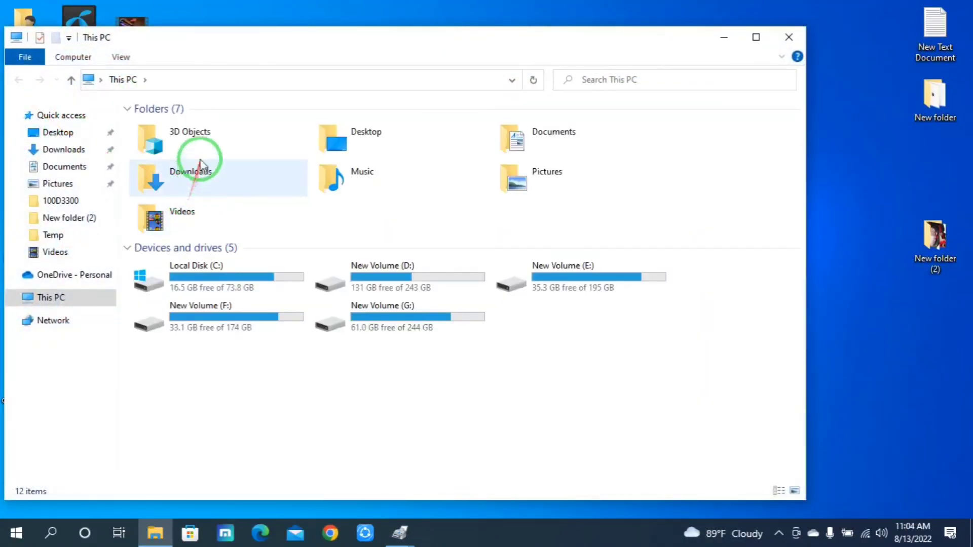
left_click(390, 137)
double_click(516, 138)
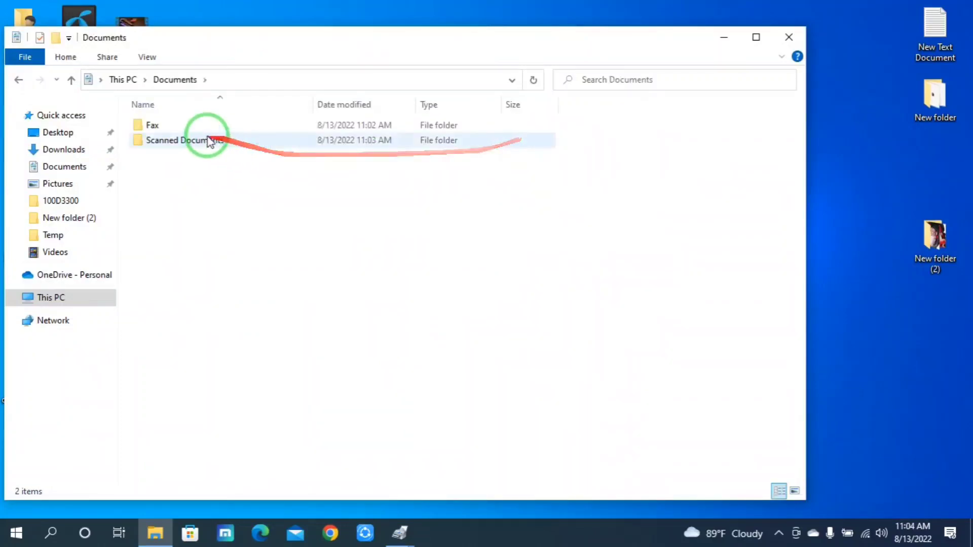
double_click(184, 142)
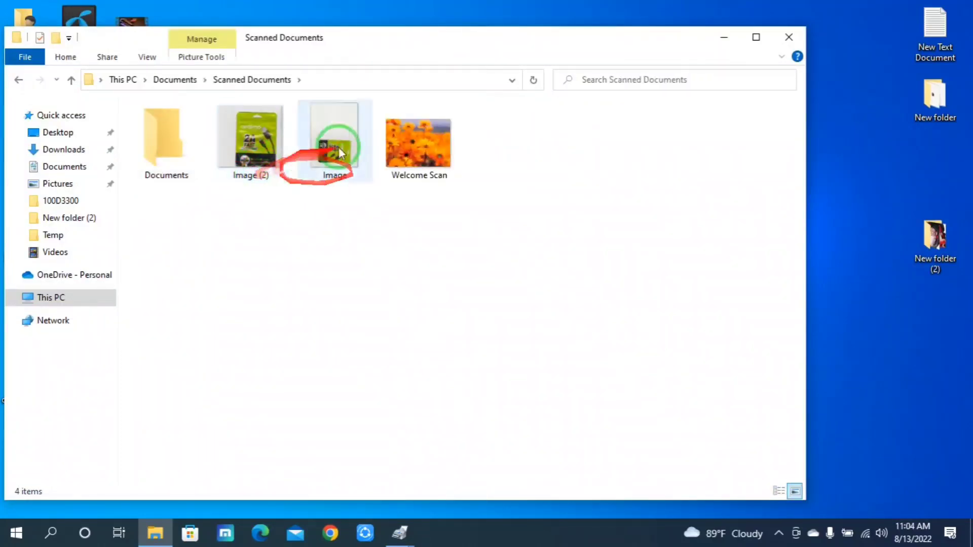
Step: View Image (2) up close in Photos, compare it with the earlier scan Image, and close the viewer
double_click(253, 140)
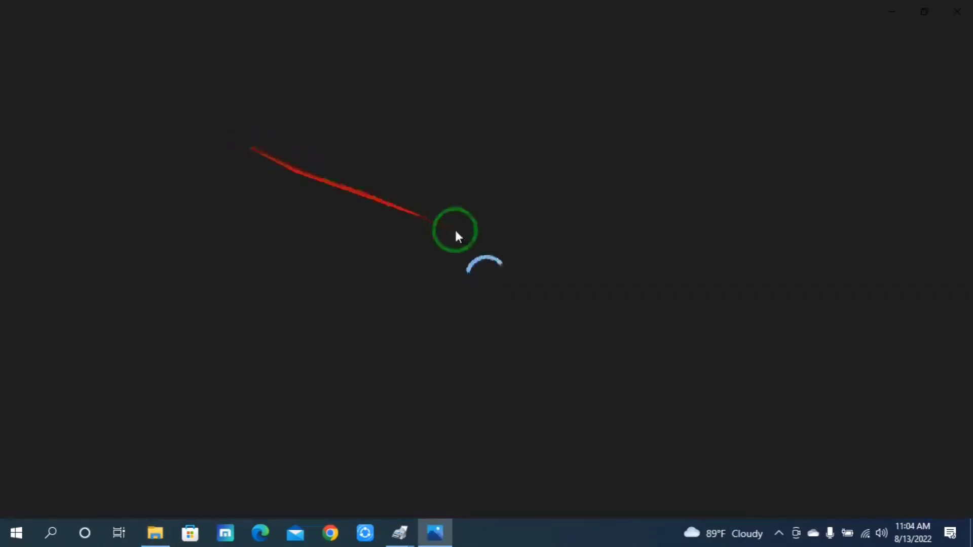
scroll(506, 305, "up", 3)
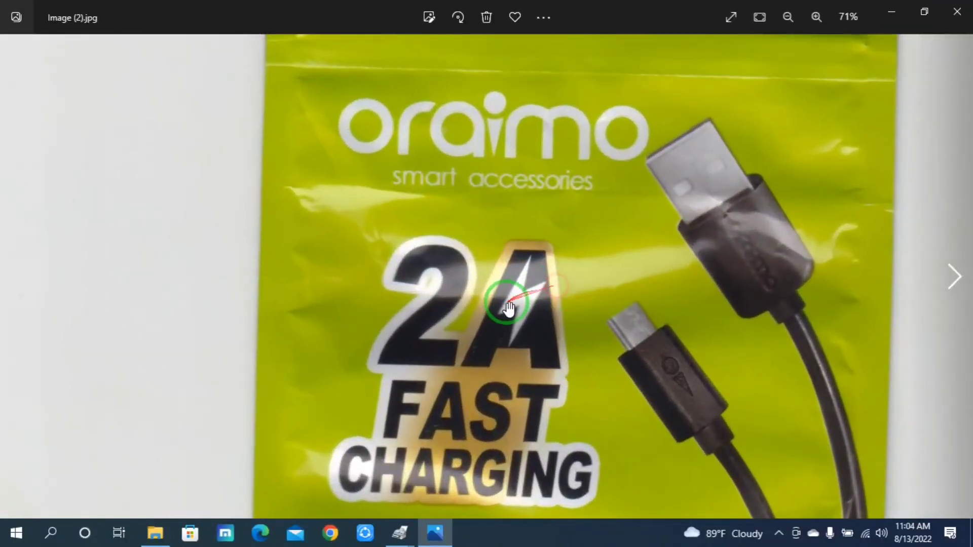
scroll(506, 305, "down", 3)
left_click(949, 291)
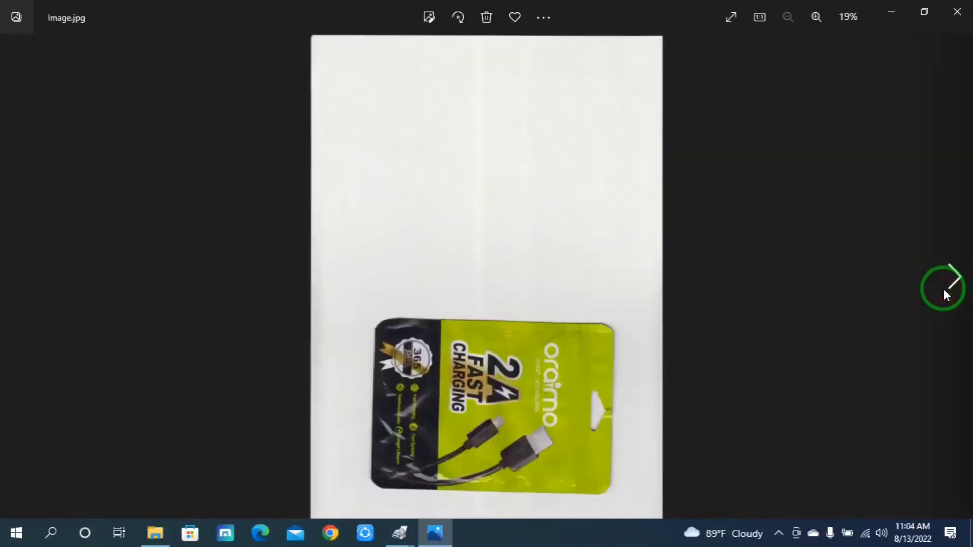
left_click(943, 289)
left_click(16, 277)
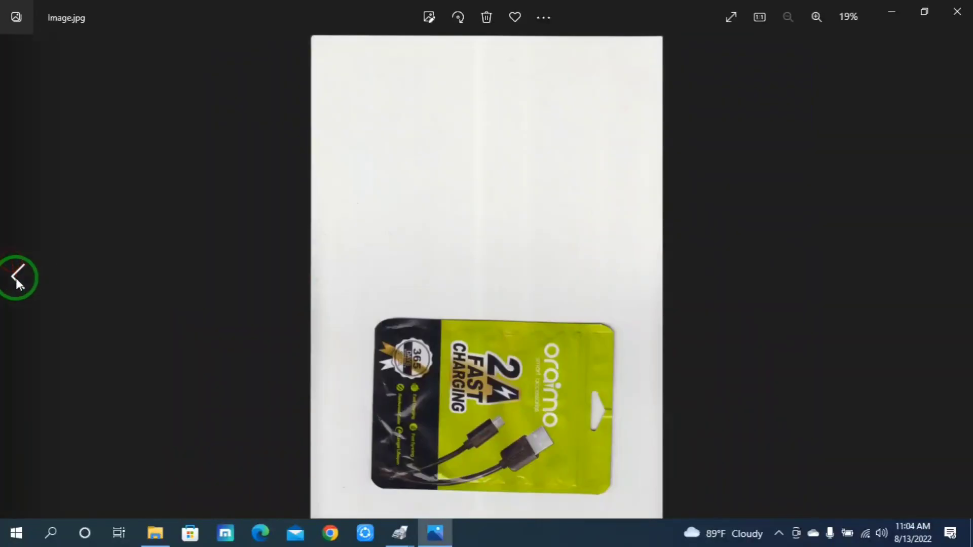
left_click(16, 277)
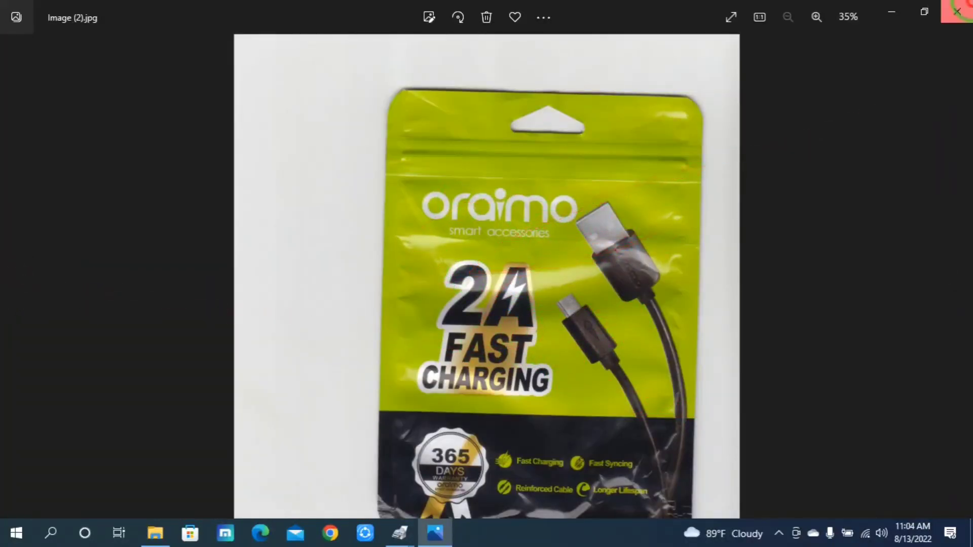
left_click(956, 12)
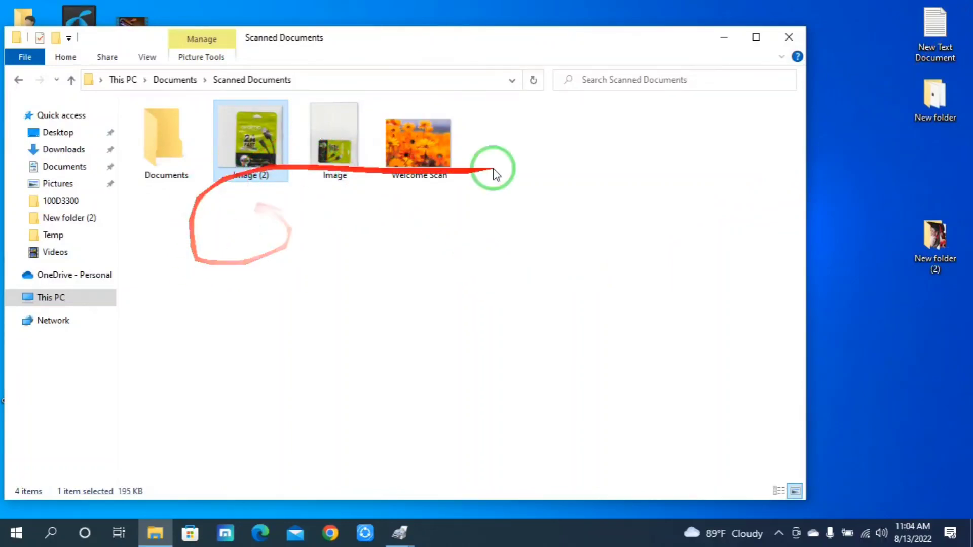
Step: Close the Scanned Documents folder window and the blank New Fax window
left_click(789, 36)
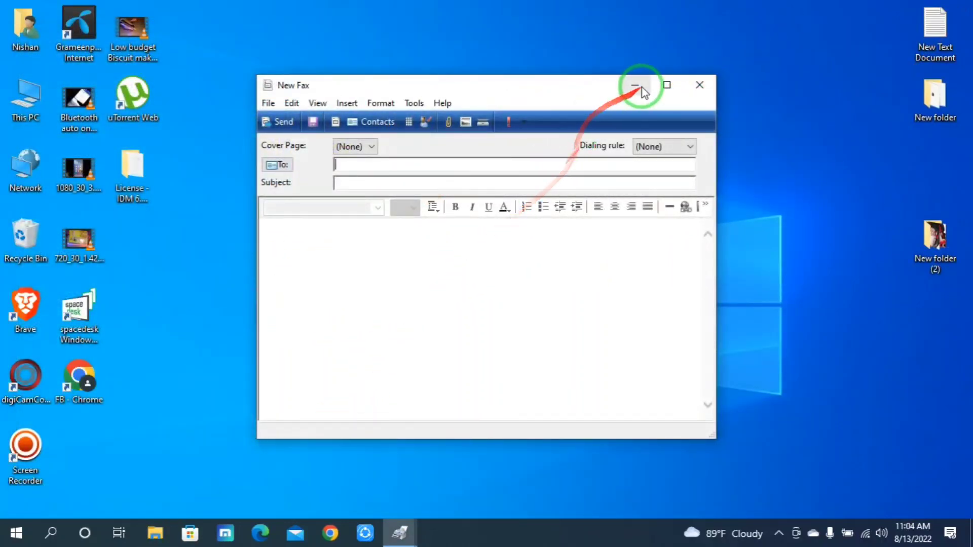
left_click(664, 86)
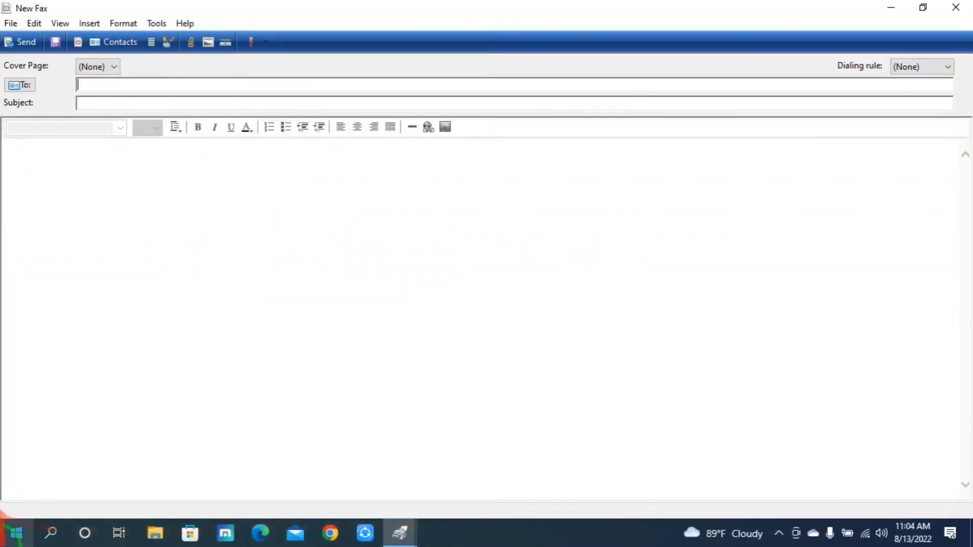
left_click(891, 7)
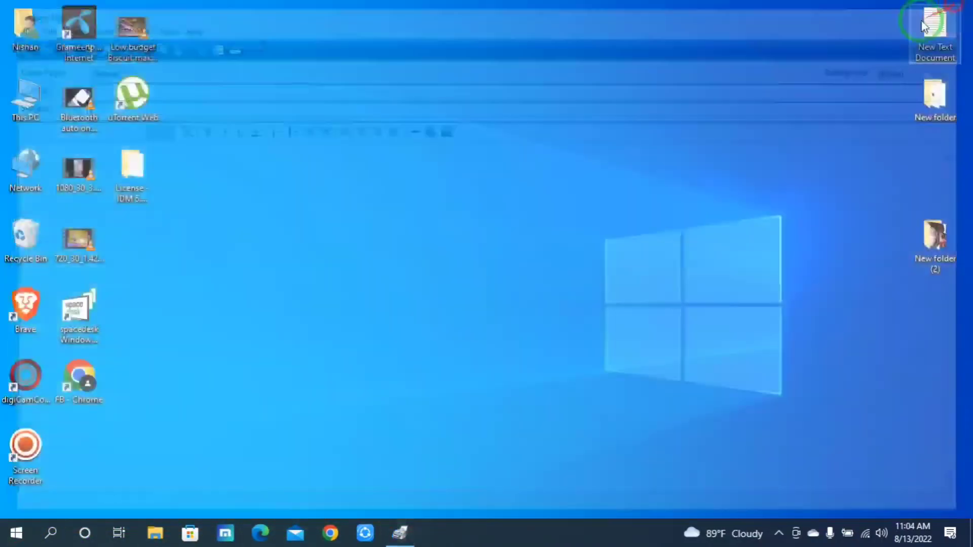